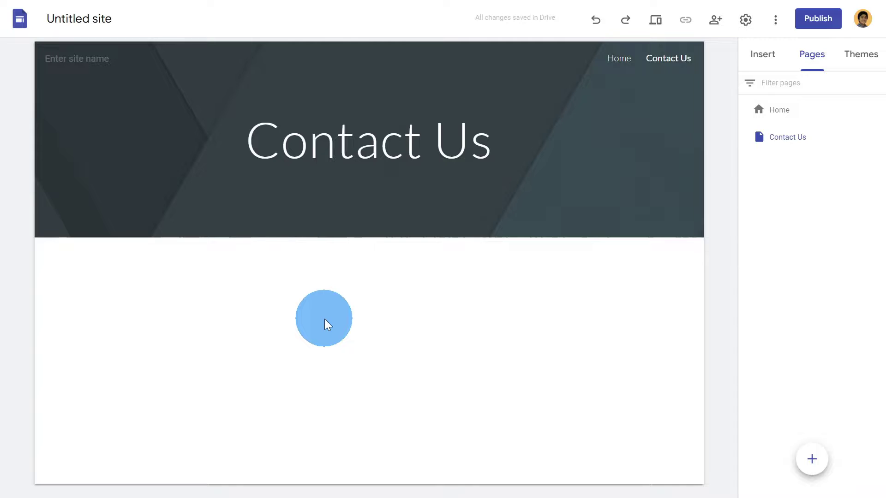
Open the involve.me website in a new browser tab and show it full screen
{"action": "left_click", "coordinate": [429, 211]}
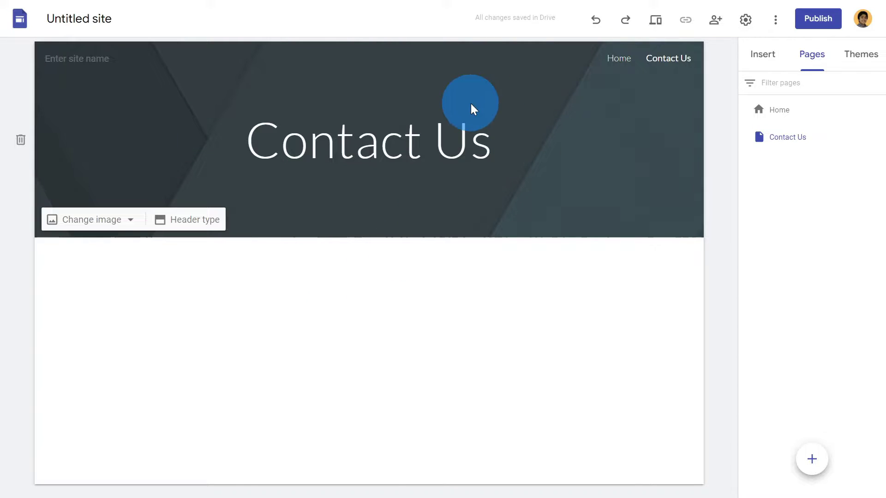
{"action": "left_click", "coordinate": [444, 36]}
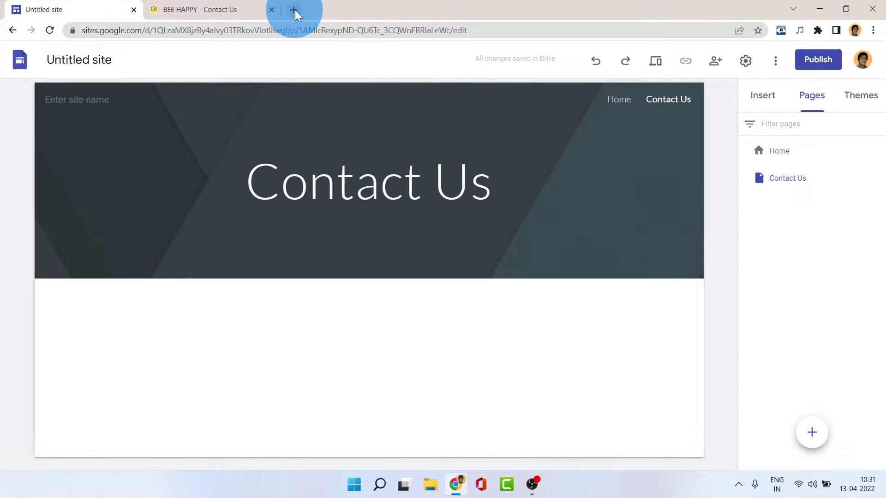
{"action": "left_click", "coordinate": [294, 9]}
{"action": "type", "text": "i"}
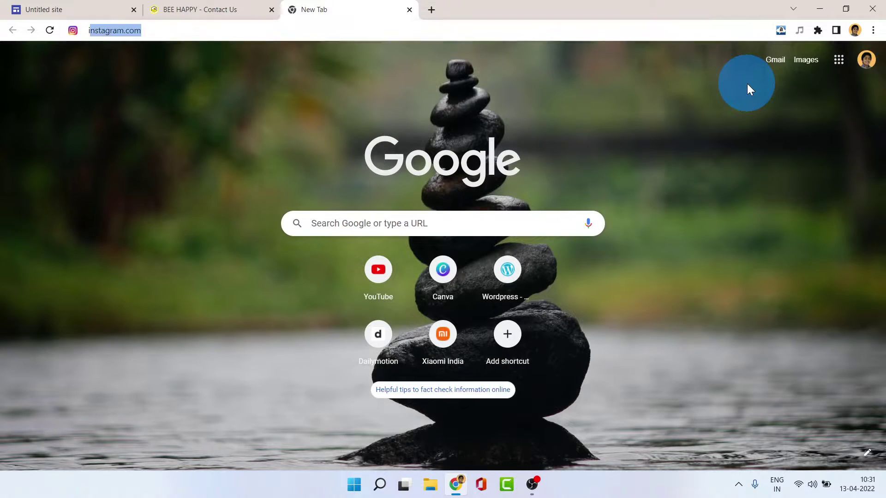
{"action": "type", "text": "nvol"}
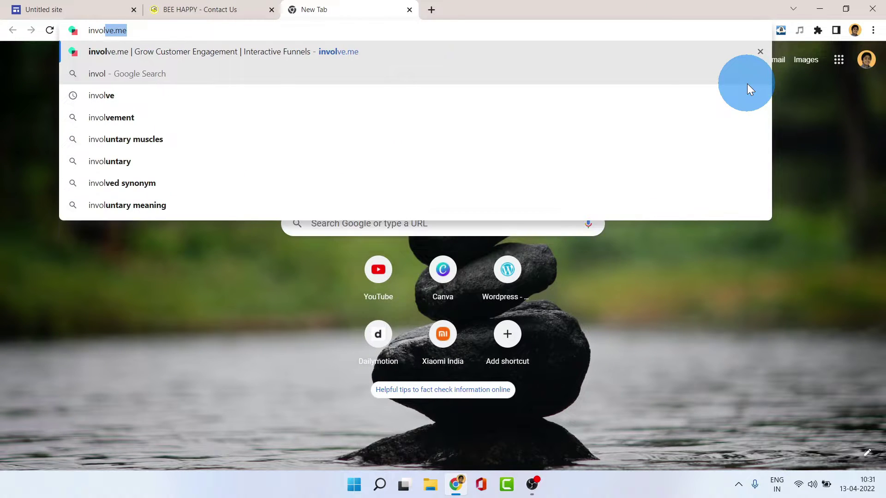
{"action": "key", "text": "Return"}
{"action": "key", "text": "F11"}
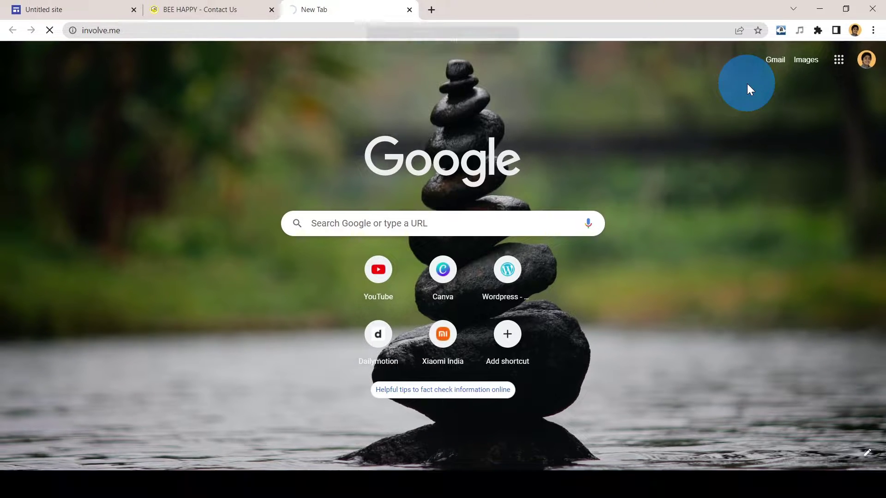
Examine involve.me's pricing, comparing the Free plan with the Starter, Professional and Business plans
{"action": "mouse_move", "coordinate": [538, 90]}
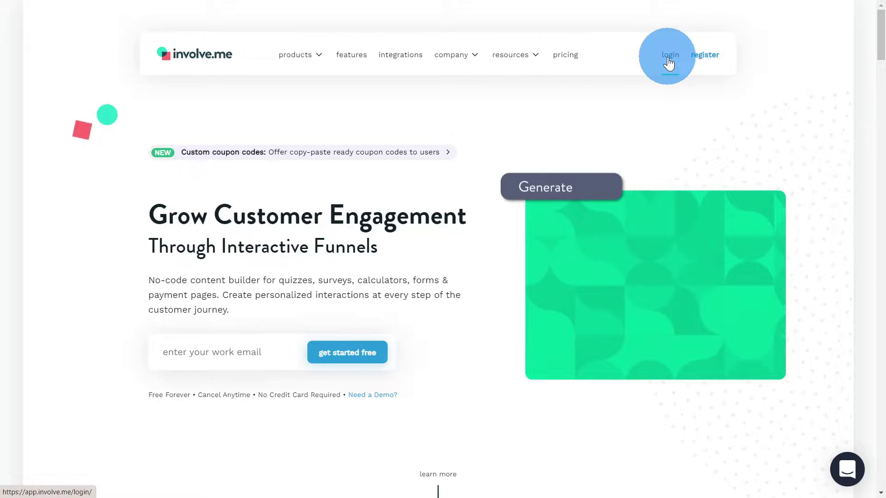
{"action": "left_click", "coordinate": [566, 56]}
{"action": "scroll", "coordinate": [349, 190], "scroll_direction": "down", "scroll_amount": 5}
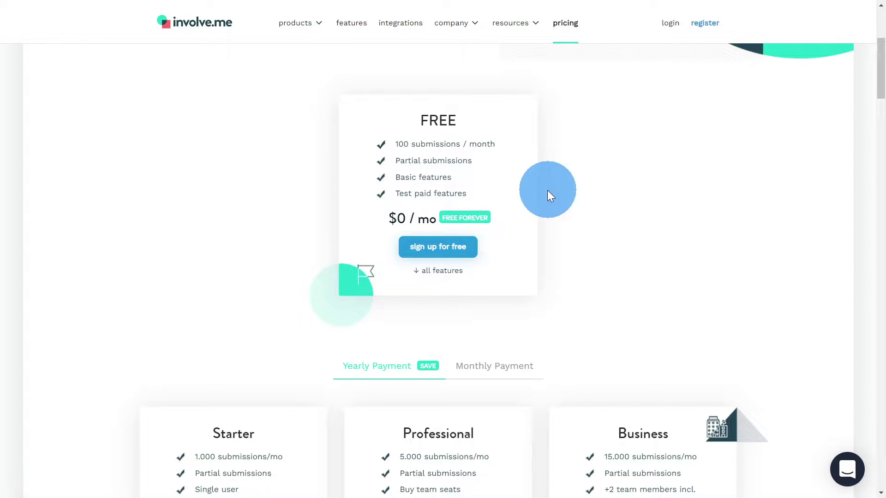
{"action": "scroll", "coordinate": [531, 190], "scroll_direction": "down", "scroll_amount": 2}
{"action": "scroll", "coordinate": [443, 185], "scroll_direction": "up", "scroll_amount": 1}
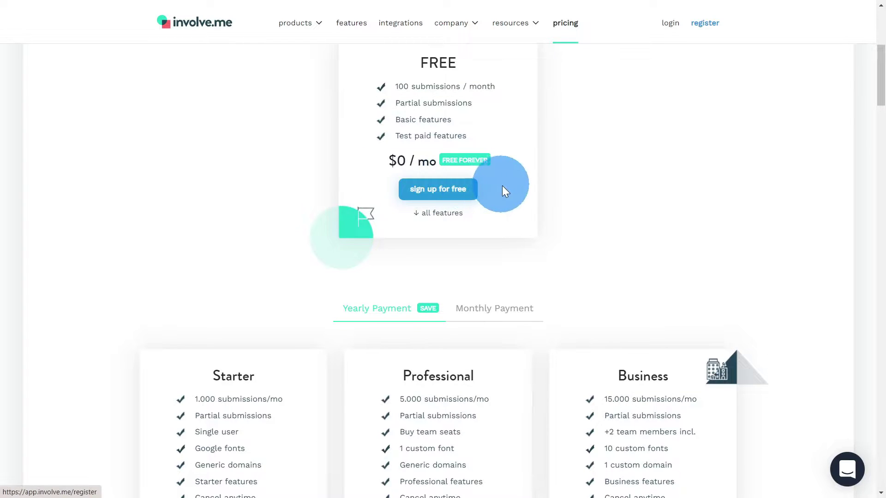
{"action": "scroll", "coordinate": [540, 188], "scroll_direction": "up", "scroll_amount": 1}
{"action": "scroll", "coordinate": [501, 204], "scroll_direction": "down", "scroll_amount": 3}
{"action": "scroll", "coordinate": [325, 242], "scroll_direction": "down", "scroll_amount": 6}
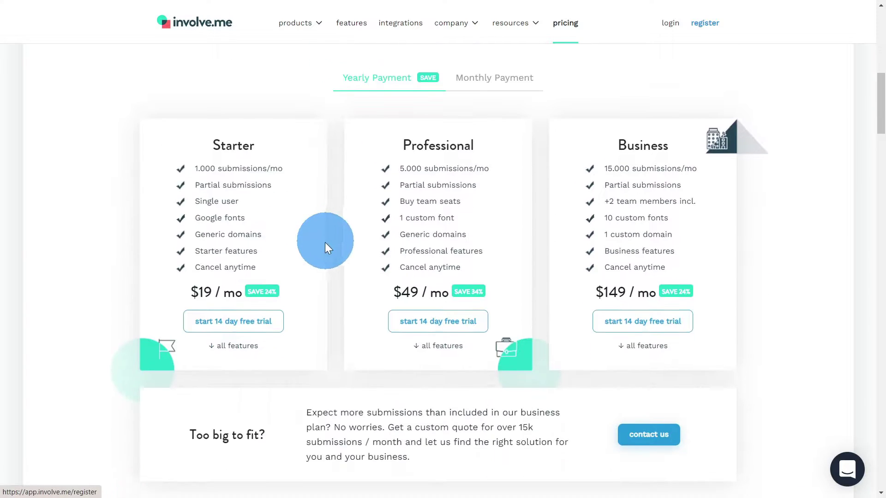
{"action": "scroll", "coordinate": [325, 245], "scroll_direction": "up", "scroll_amount": 2}
{"action": "scroll", "coordinate": [317, 233], "scroll_direction": "up", "scroll_amount": 1}
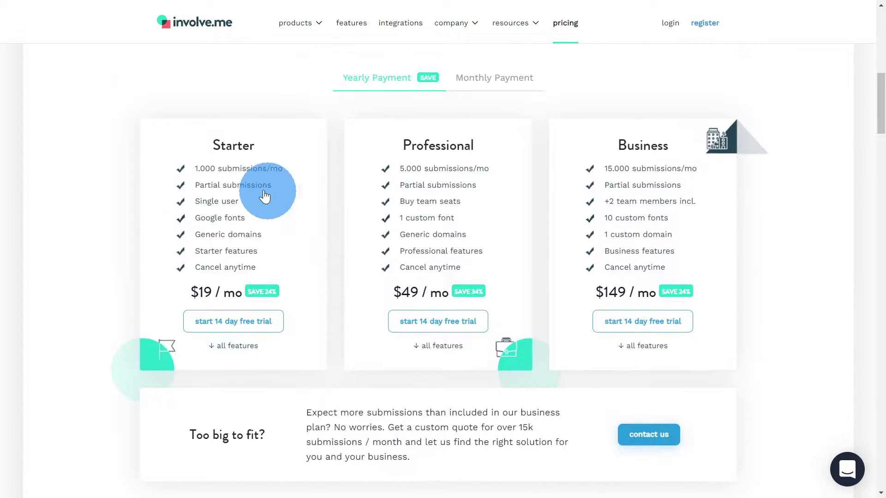
{"action": "scroll", "coordinate": [568, 115], "scroll_direction": "up", "scroll_amount": 7}
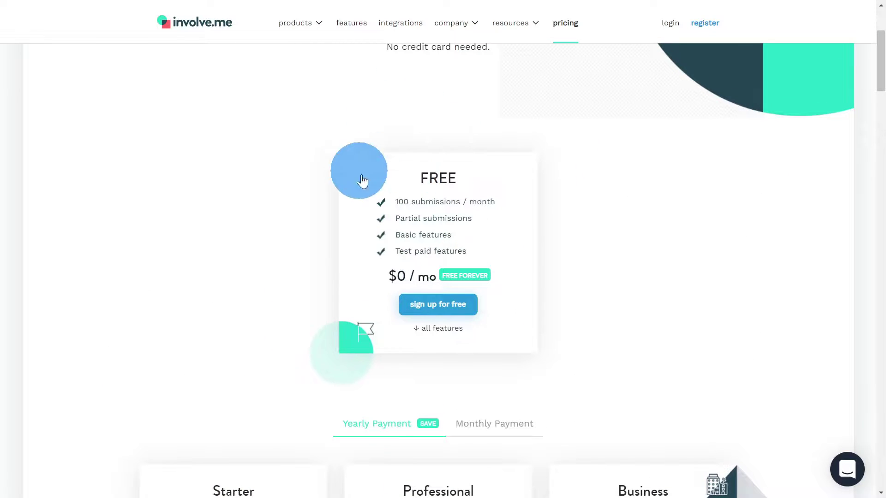
{"action": "scroll", "coordinate": [510, 231], "scroll_direction": "up", "scroll_amount": 4}
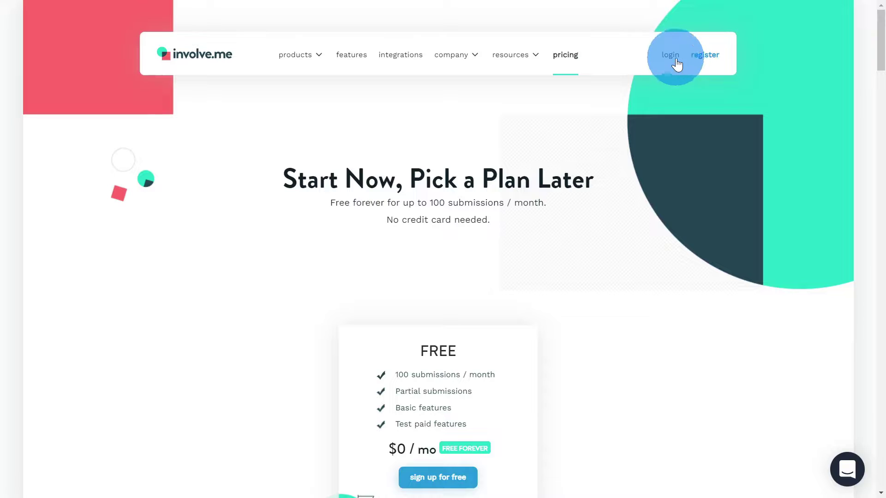
Log in to the involve.me account with the prefilled credentials
{"action": "left_click", "coordinate": [669, 55]}
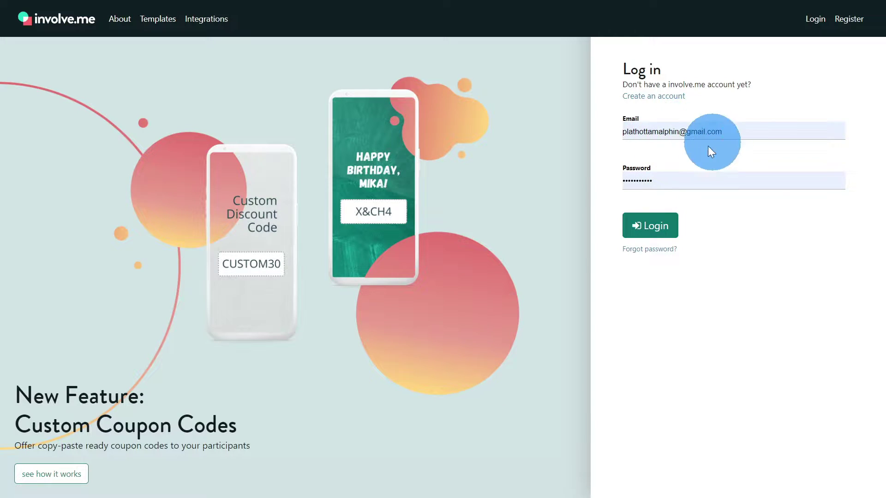
{"action": "left_click", "coordinate": [638, 230]}
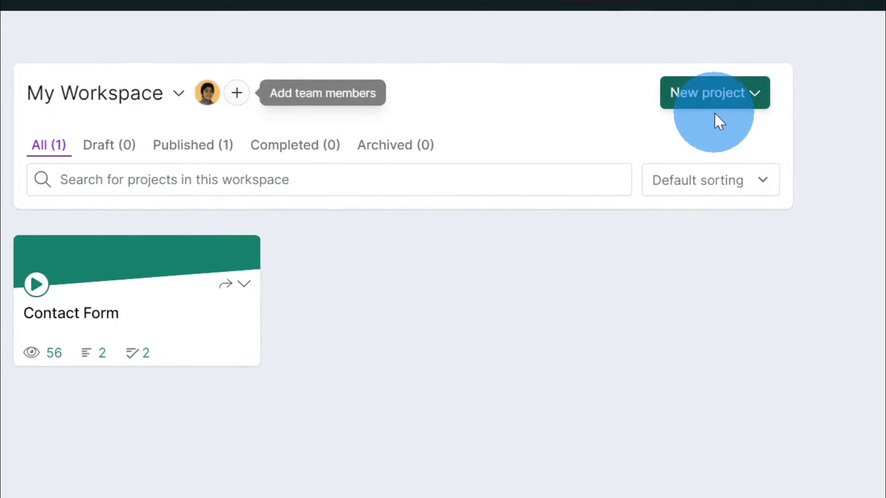
Create a project from scratch named "Contact Me Trial" with the Thank You page project type
{"action": "left_click", "coordinate": [753, 97]}
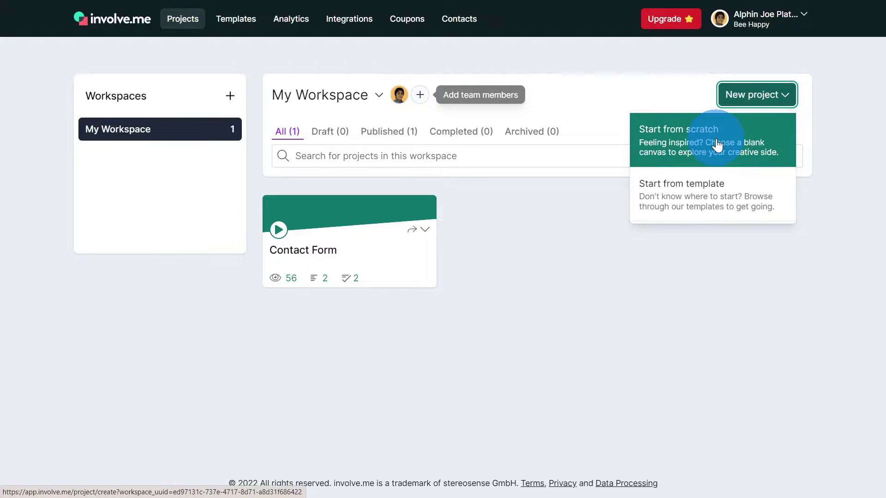
{"action": "left_click", "coordinate": [717, 145]}
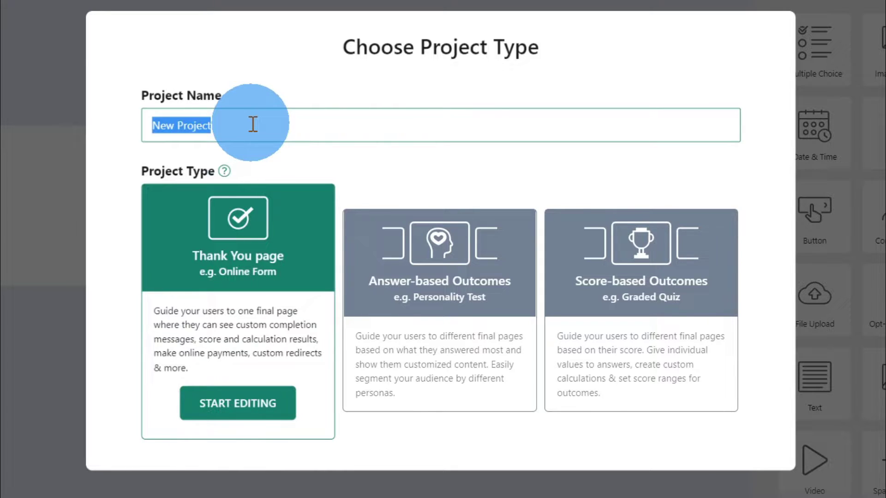
{"action": "type", "text": "Co"}
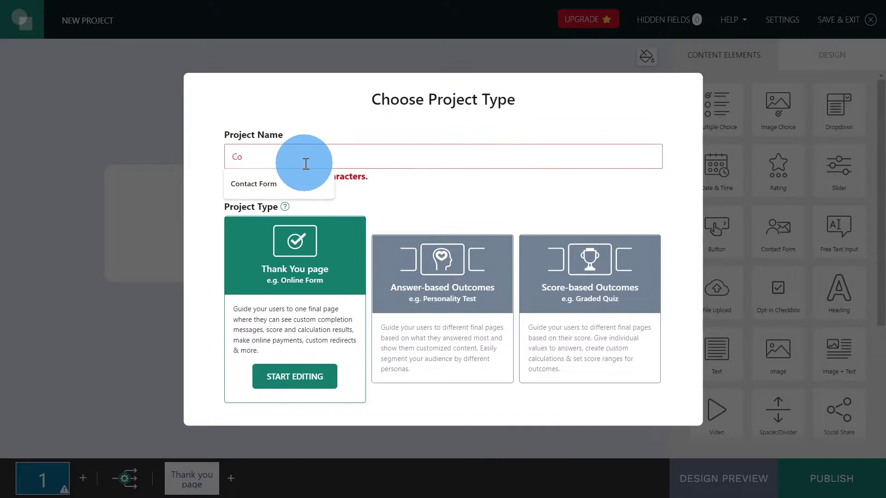
{"action": "type", "text": "ntact M"}
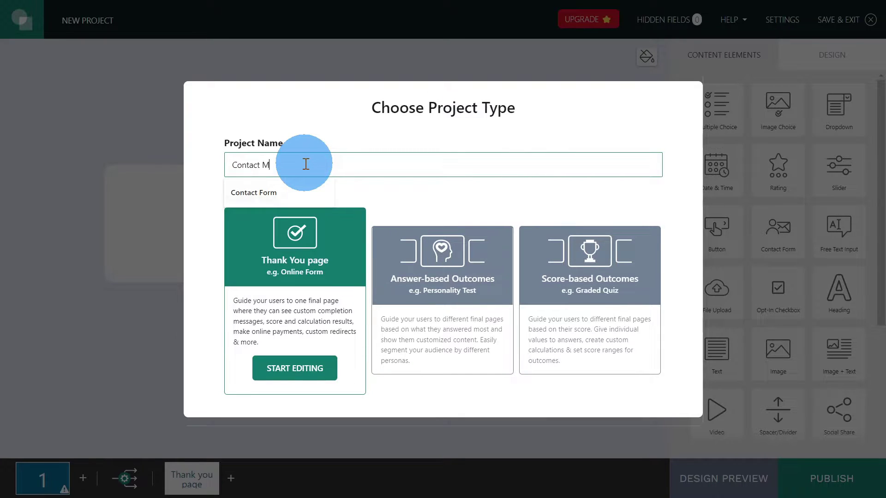
{"action": "type", "text": "e Trial"}
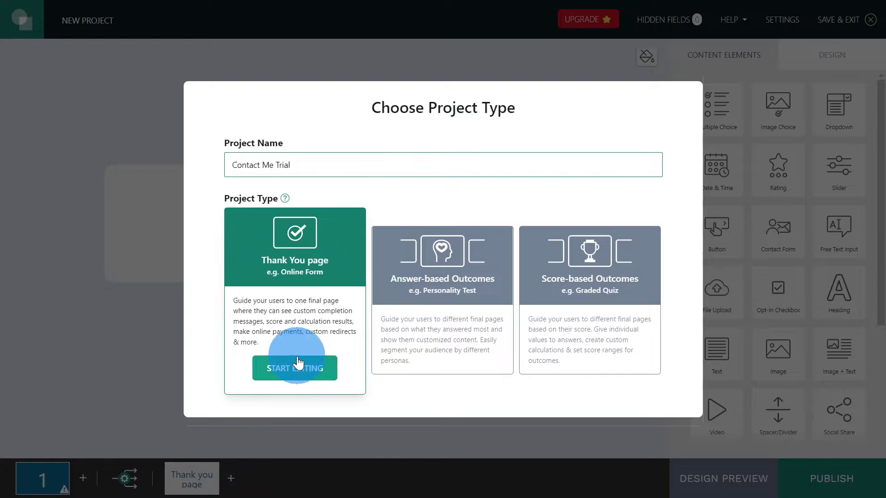
{"action": "left_click", "coordinate": [305, 374]}
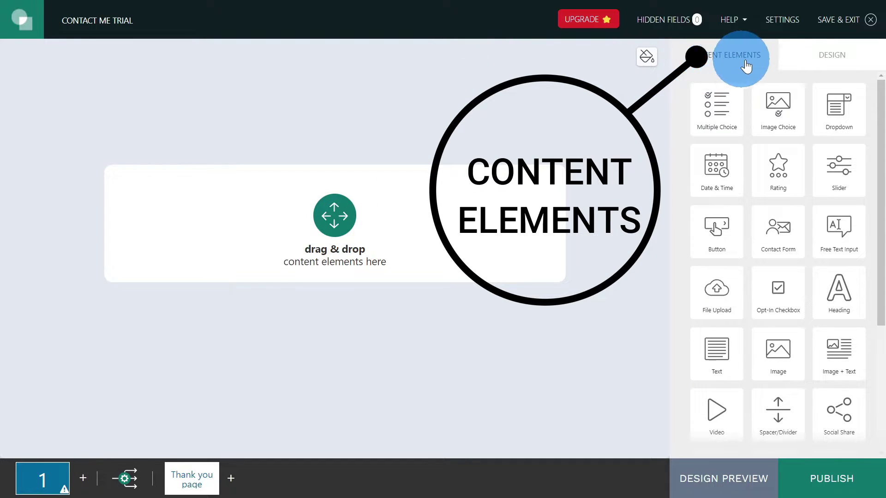
Examine the general project design options for alignment, fonts, colors and background image
{"action": "left_click", "coordinate": [819, 59]}
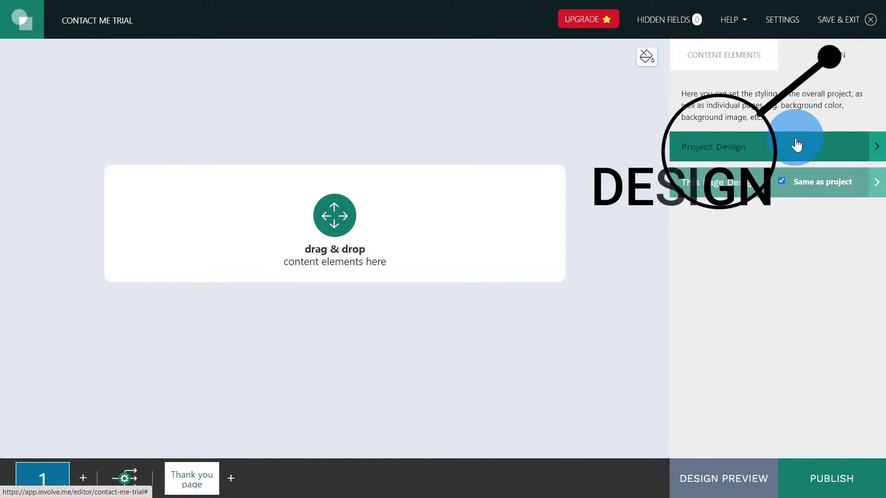
{"action": "left_click", "coordinate": [808, 155]}
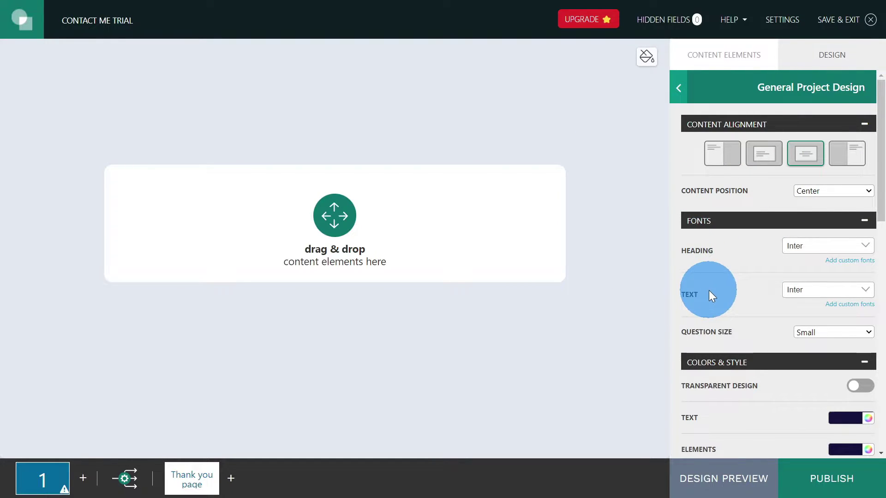
{"action": "scroll", "coordinate": [729, 305], "scroll_direction": "down", "scroll_amount": 4}
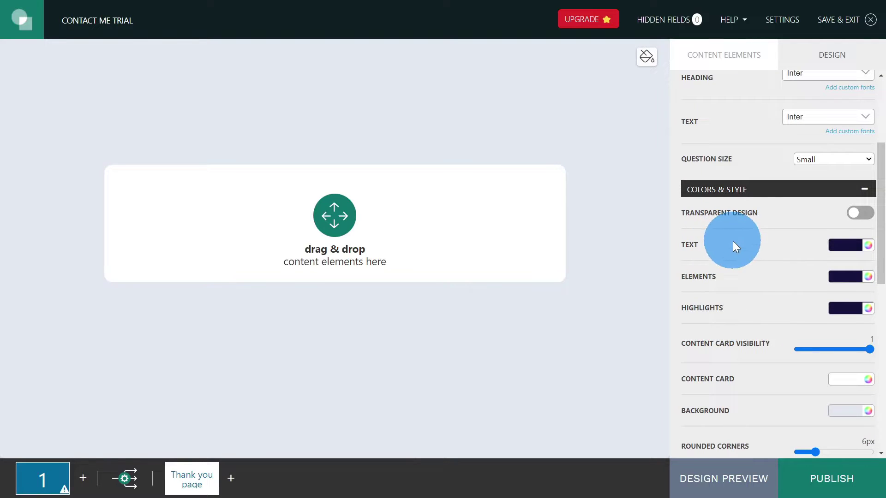
{"action": "scroll", "coordinate": [743, 247], "scroll_direction": "down", "scroll_amount": 5}
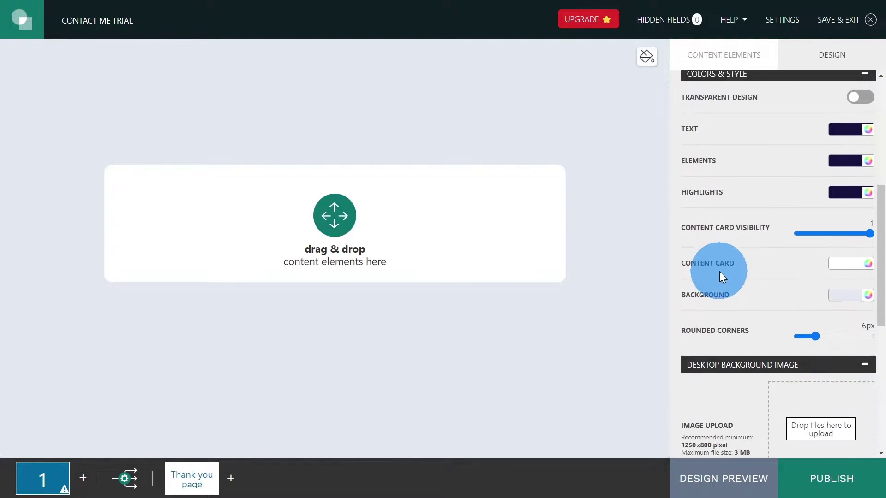
{"action": "scroll", "coordinate": [753, 328], "scroll_direction": "down", "scroll_amount": 4}
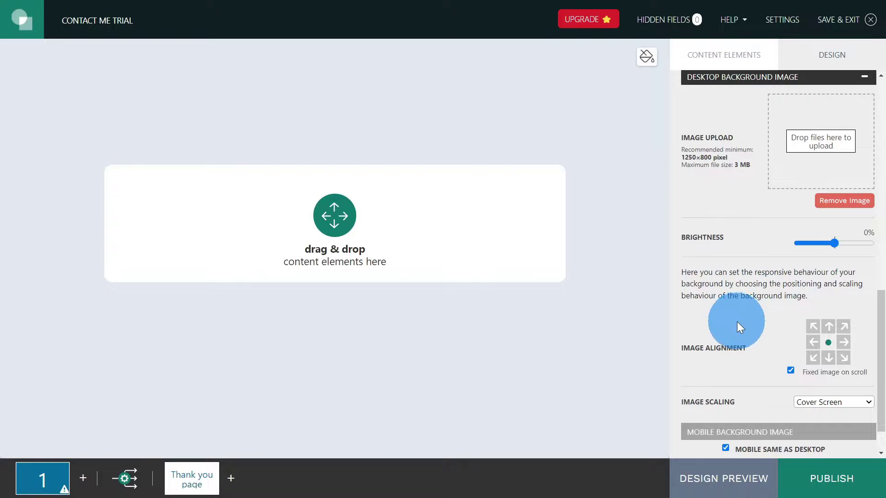
{"action": "scroll", "coordinate": [732, 329], "scroll_direction": "down", "scroll_amount": 1}
{"action": "scroll", "coordinate": [728, 309], "scroll_direction": "up", "scroll_amount": 13}
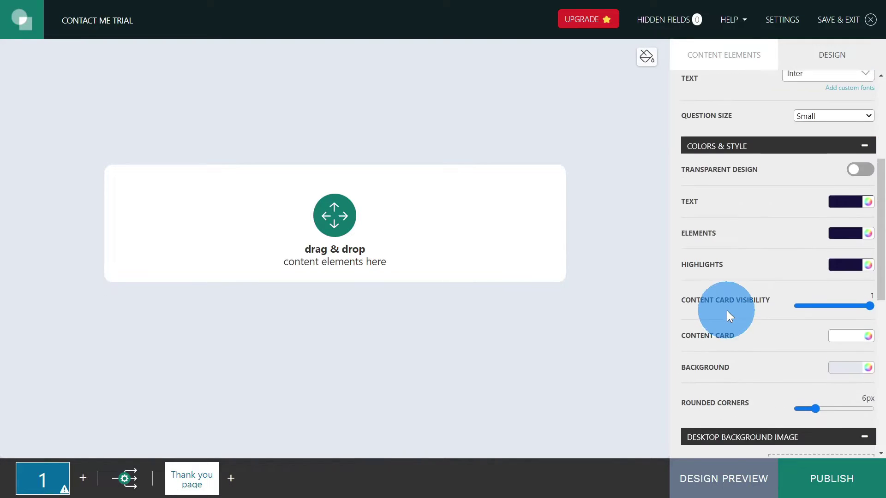
Add a Contact Form content element to the empty first page of the project
{"action": "left_click", "coordinate": [758, 56]}
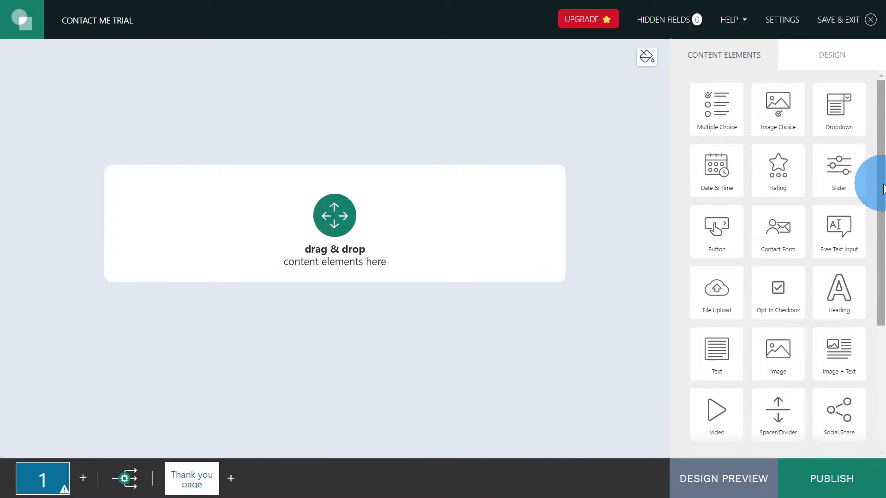
{"action": "left_click_drag", "start_coordinate": [779, 228], "coordinate": [338, 212]}
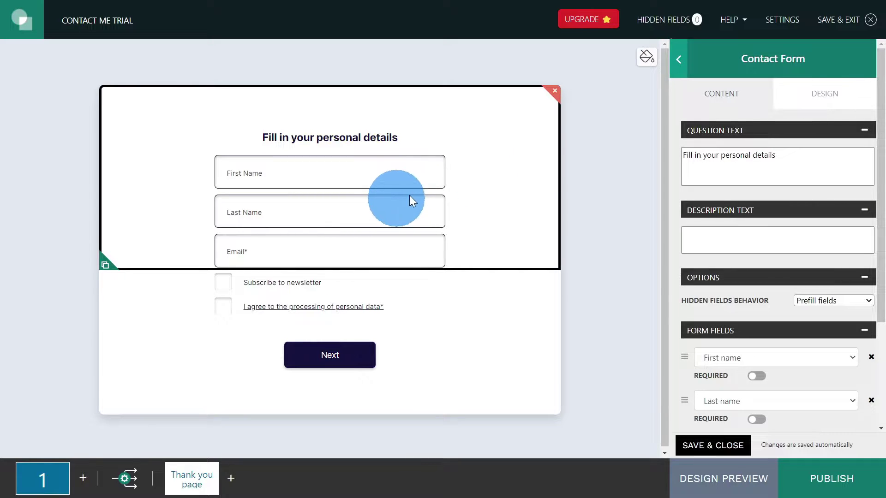
Replace the contact form's question text with "CONATCT ME"
{"action": "left_click_drag", "start_coordinate": [801, 162], "coordinate": [671, 164]}
{"action": "left_click", "coordinate": [782, 248]}
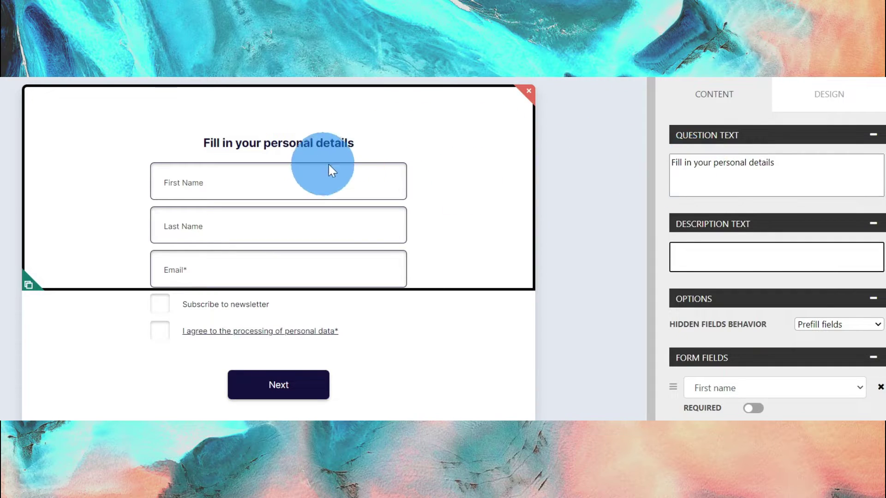
{"action": "left_click_drag", "start_coordinate": [801, 173], "coordinate": [649, 167]}
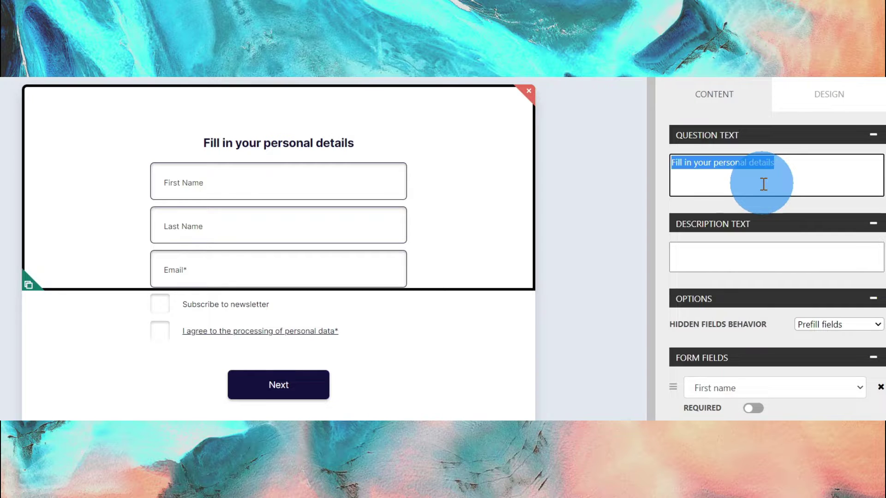
{"action": "type", "text": "CONATC"}
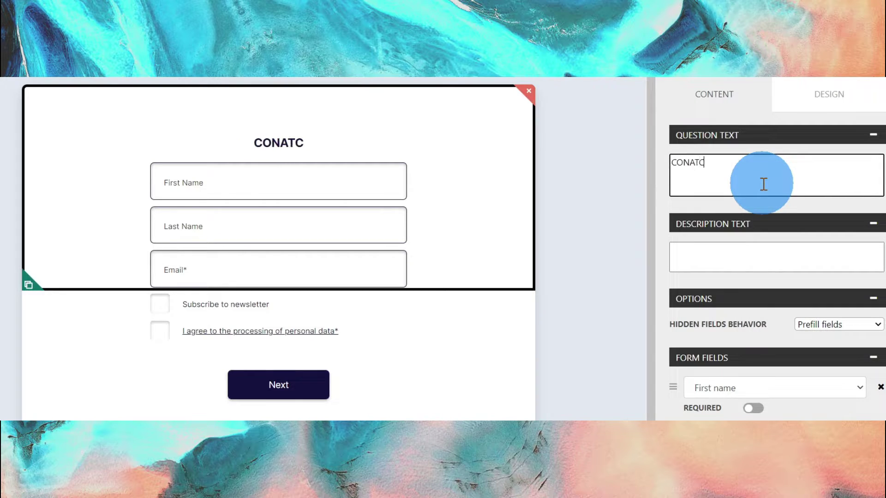
{"action": "type", "text": "T ME"}
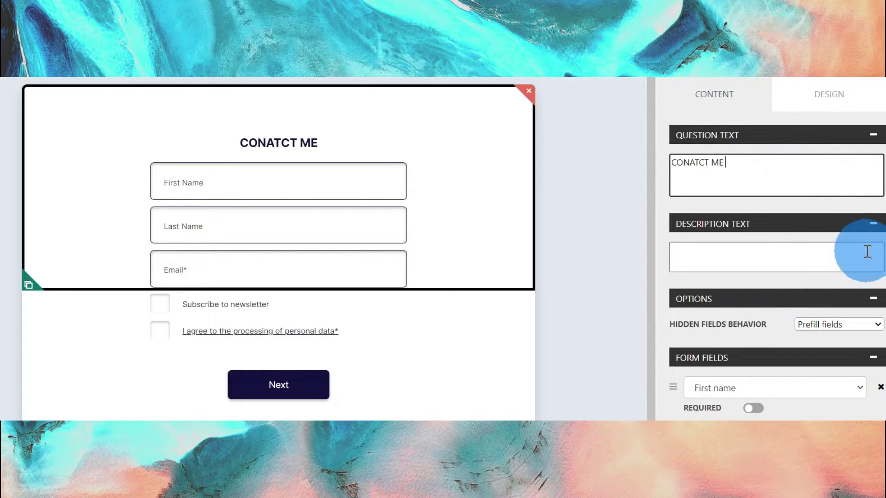
Enter "Ask Your Doubts here" as the contact form's description text
{"action": "left_click", "coordinate": [784, 257]}
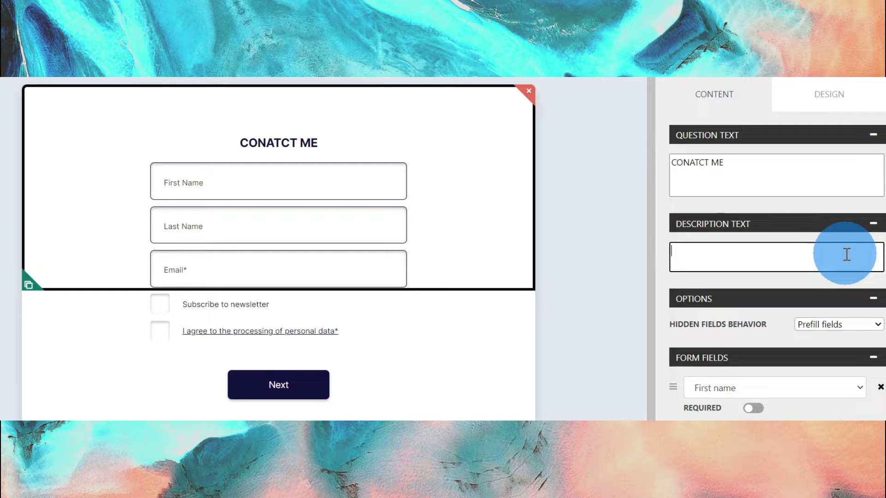
{"action": "type", "text": "Ask Your Doubts here"}
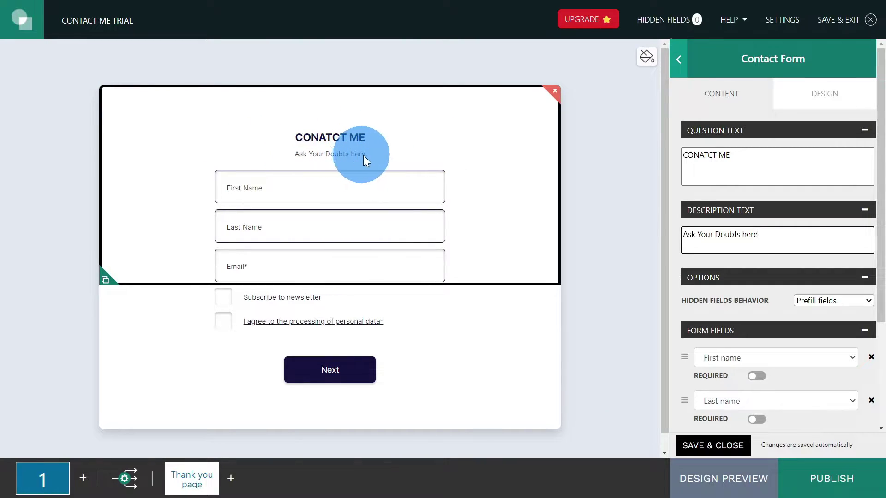
{"action": "left_click_drag", "start_coordinate": [770, 238], "coordinate": [649, 243]}
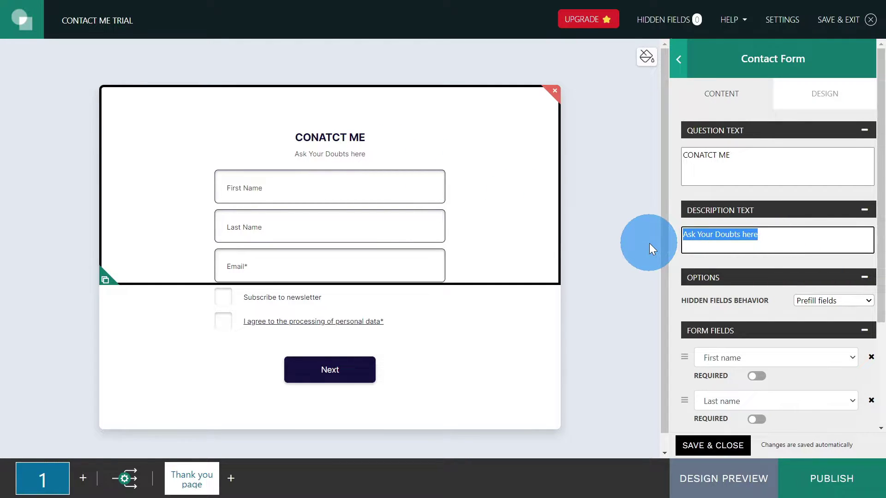
Clear the contact form's description text and move the E-Mail field above First name and Last name
{"action": "key", "text": "BackSpace"}
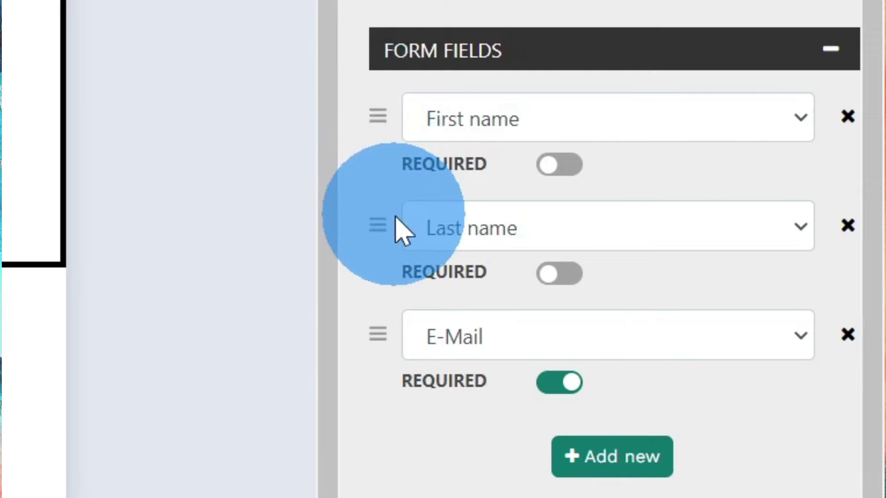
{"action": "left_click_drag", "start_coordinate": [372, 334], "coordinate": [393, 99]}
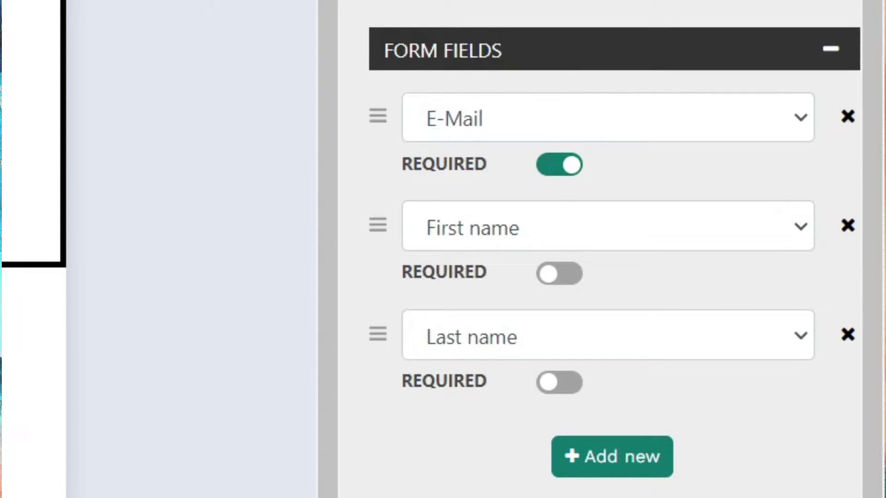
{"action": "left_click_drag", "start_coordinate": [381, 119], "coordinate": [364, 348]}
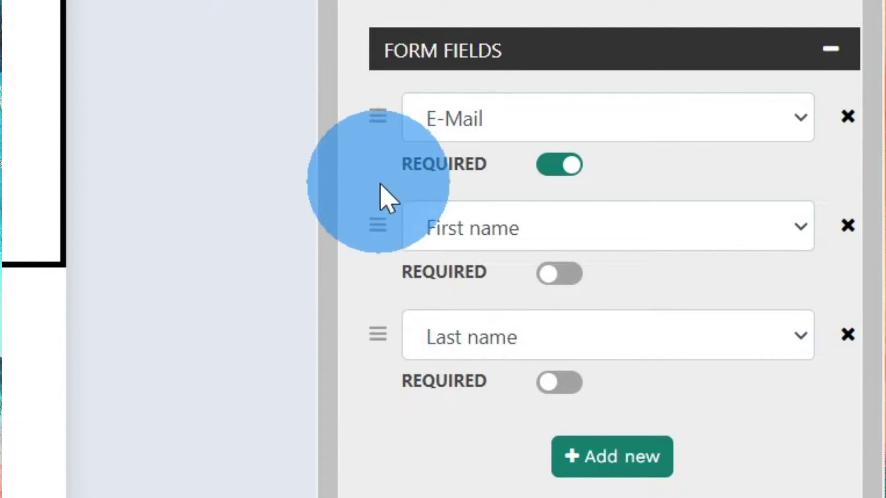
{"action": "left_click_drag", "start_coordinate": [372, 223], "coordinate": [395, 267]}
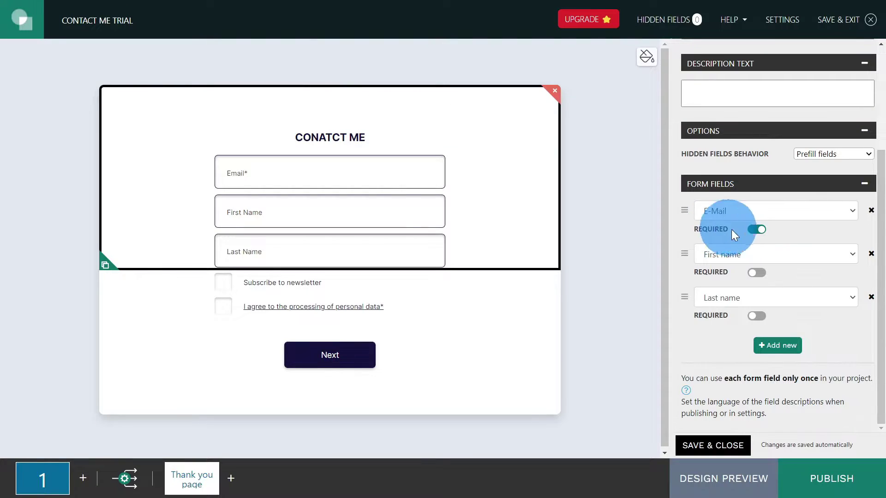
Make the First name field of the contact form required
{"action": "left_click", "coordinate": [757, 274]}
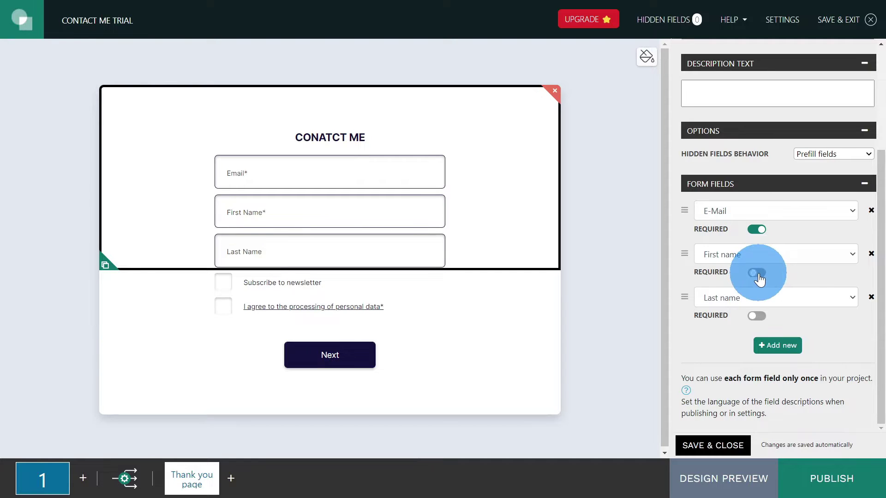
{"action": "left_click", "coordinate": [757, 274]}
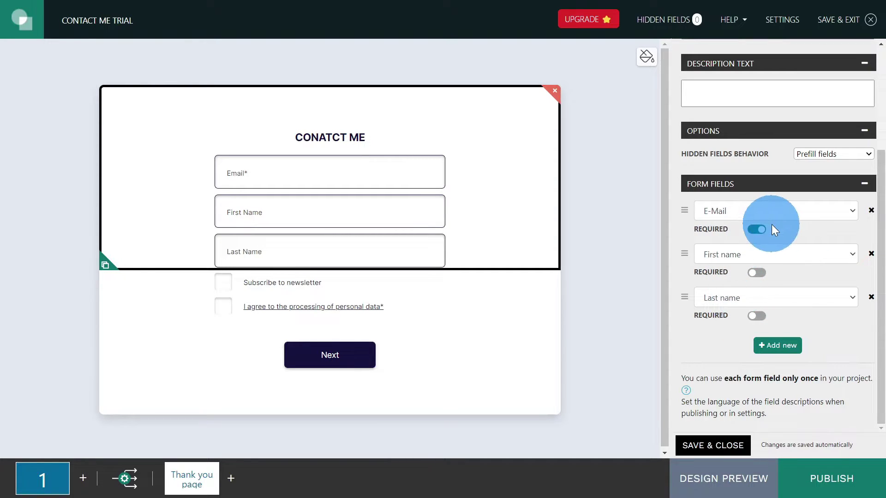
{"action": "left_click", "coordinate": [757, 231]}
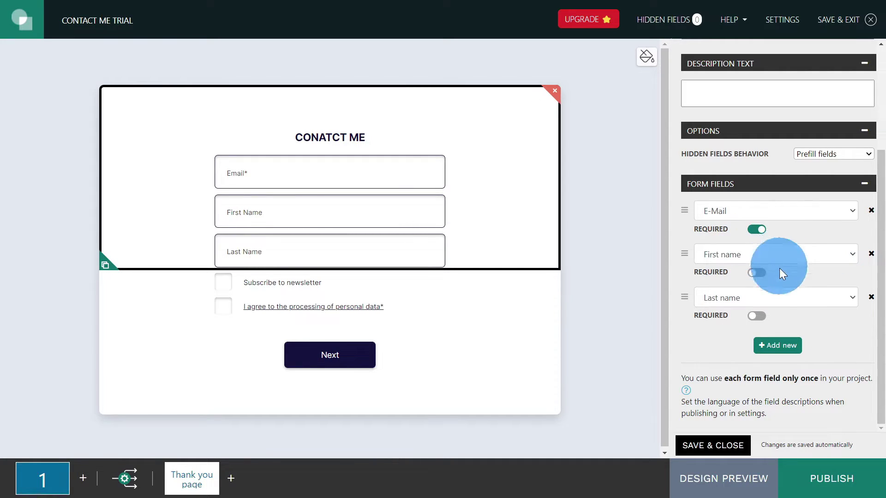
{"action": "left_click", "coordinate": [758, 273]}
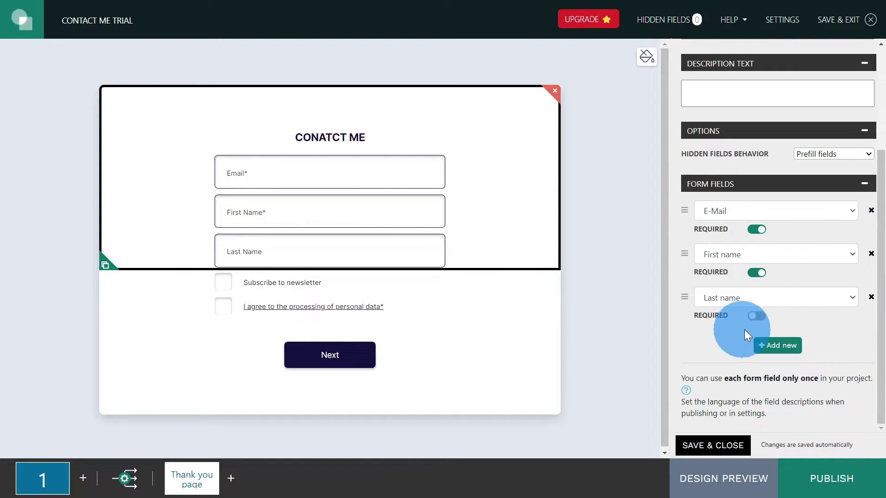
Add a new field below Last name, set it to Mobile and keep it optional
{"action": "left_click", "coordinate": [778, 351]}
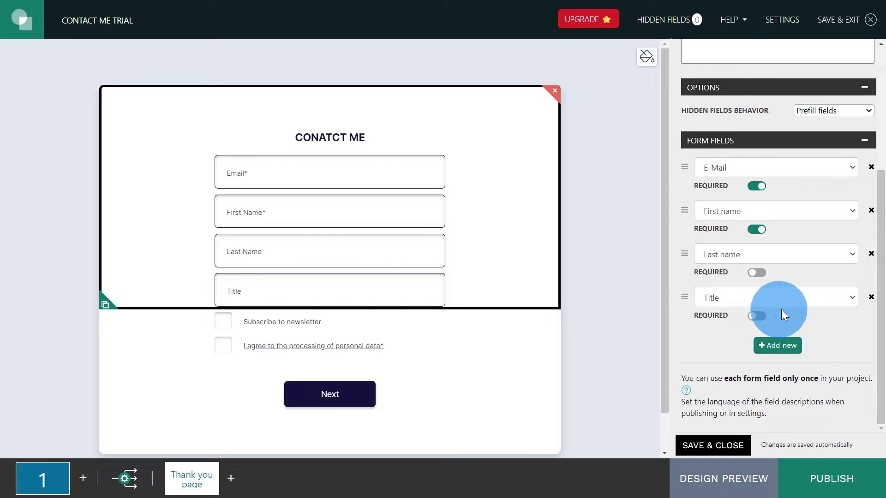
{"action": "left_click", "coordinate": [853, 297]}
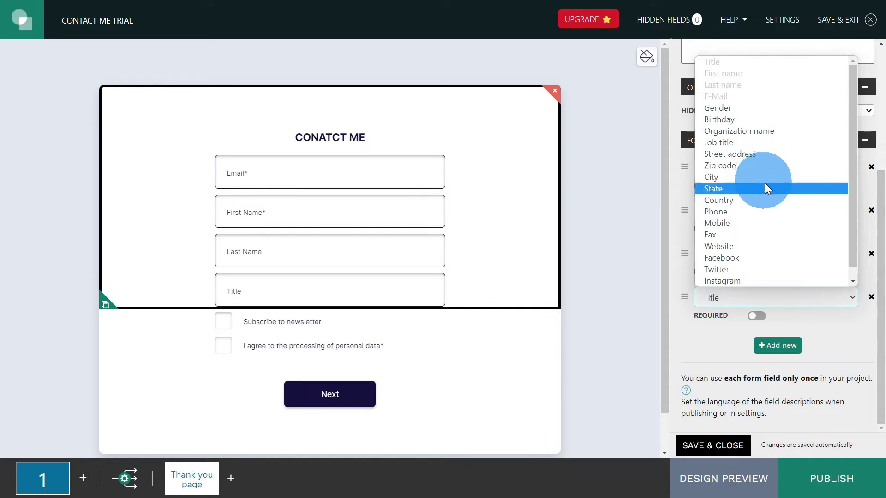
{"action": "left_click", "coordinate": [760, 222]}
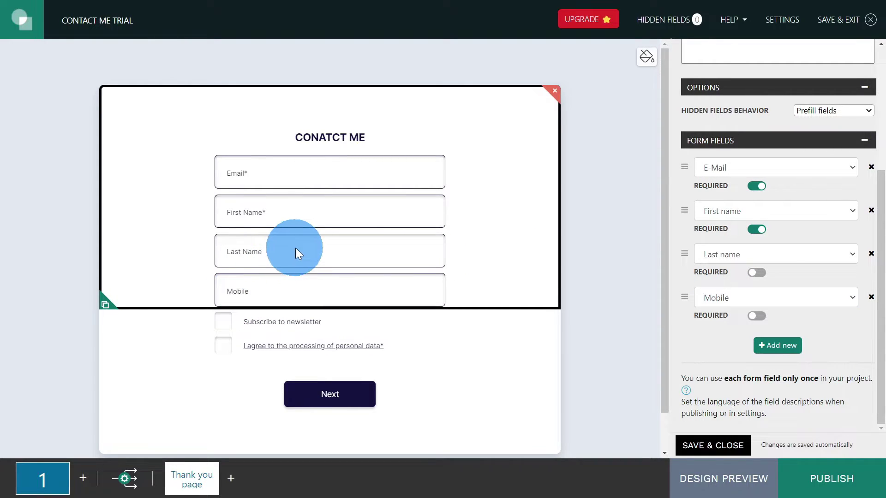
{"action": "left_click", "coordinate": [756, 317]}
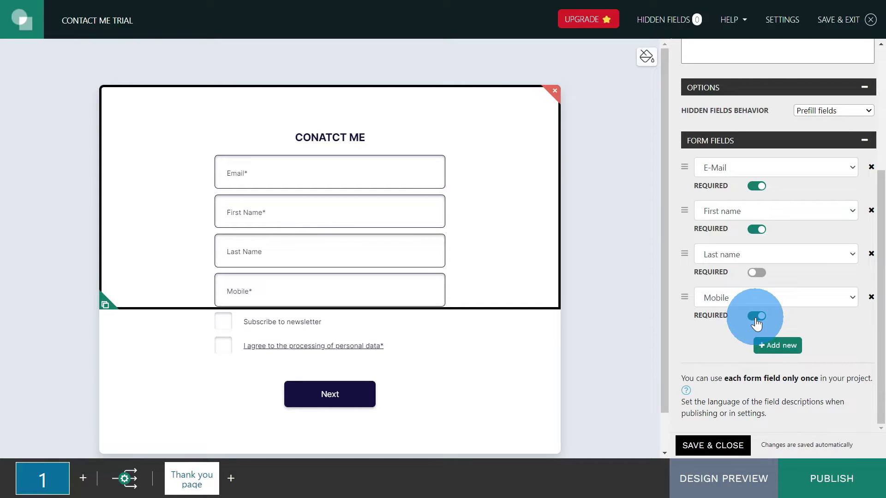
{"action": "left_click", "coordinate": [756, 318]}
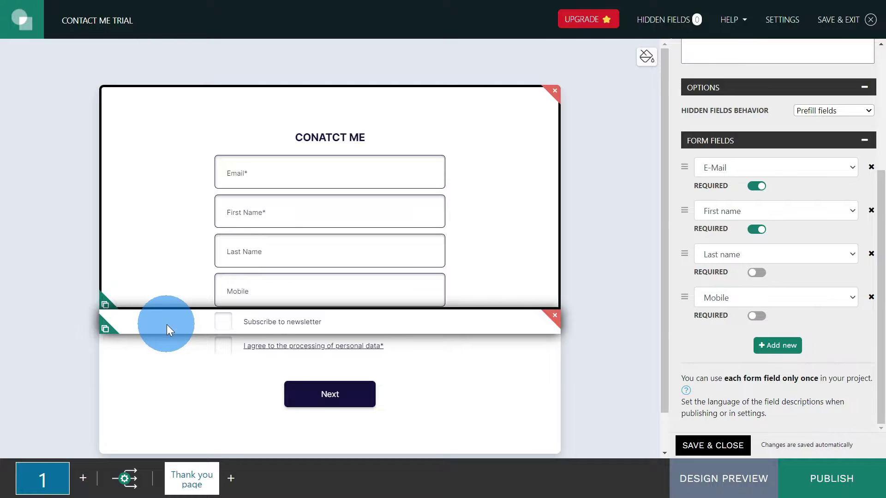
Delete the "Subscribe to newsletter" opt-in checkbox from the page
{"action": "left_click", "coordinate": [167, 325]}
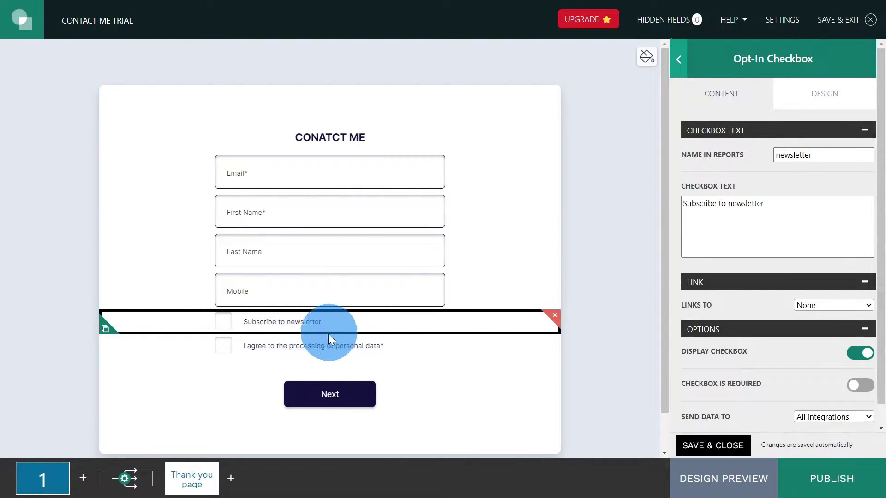
{"action": "left_click", "coordinate": [557, 320]}
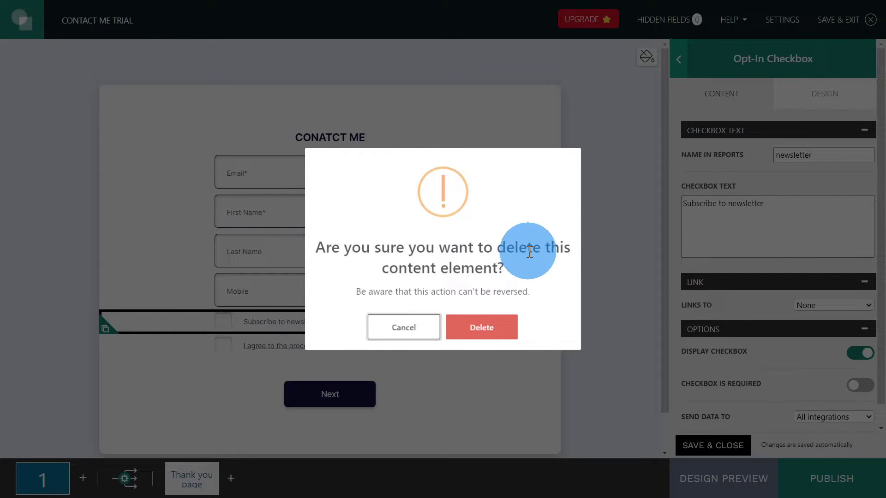
{"action": "left_click", "coordinate": [485, 337]}
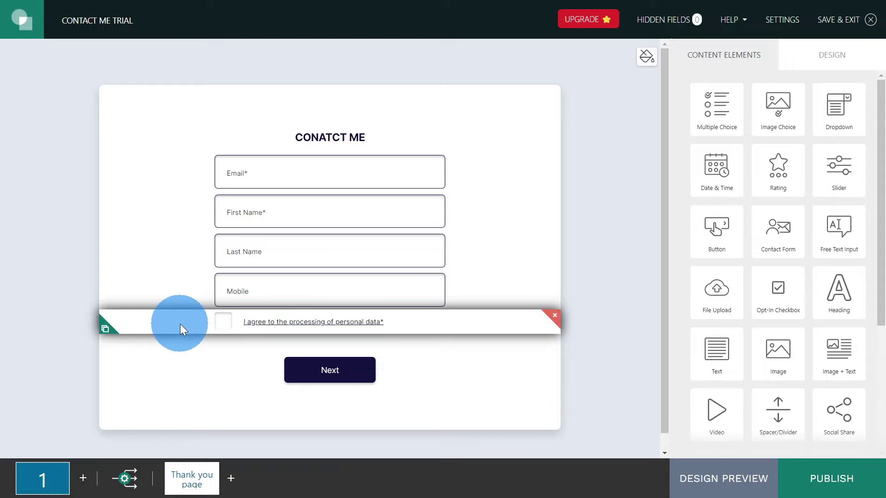
Review the settings of the "I agree to the processing of personal data" checkbox and delete it from the page
{"action": "left_click", "coordinate": [179, 325]}
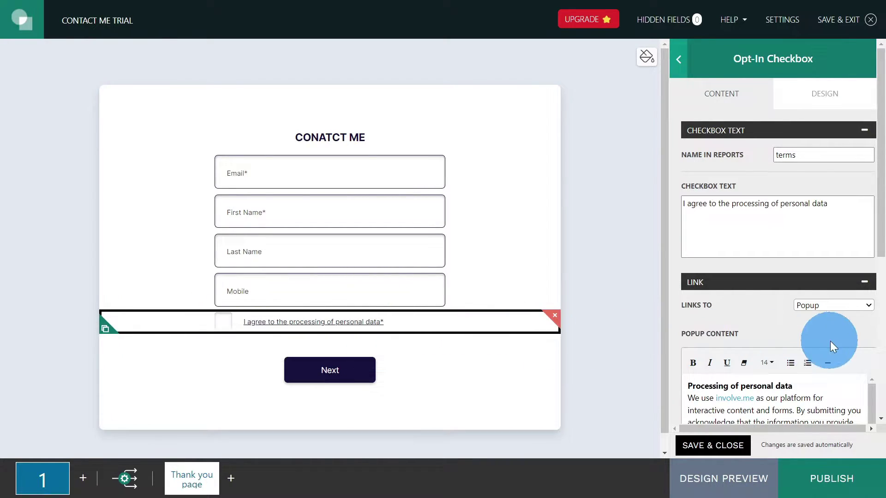
{"action": "scroll", "coordinate": [833, 347], "scroll_direction": "down", "scroll_amount": 3}
{"action": "scroll", "coordinate": [766, 377], "scroll_direction": "up", "scroll_amount": 1}
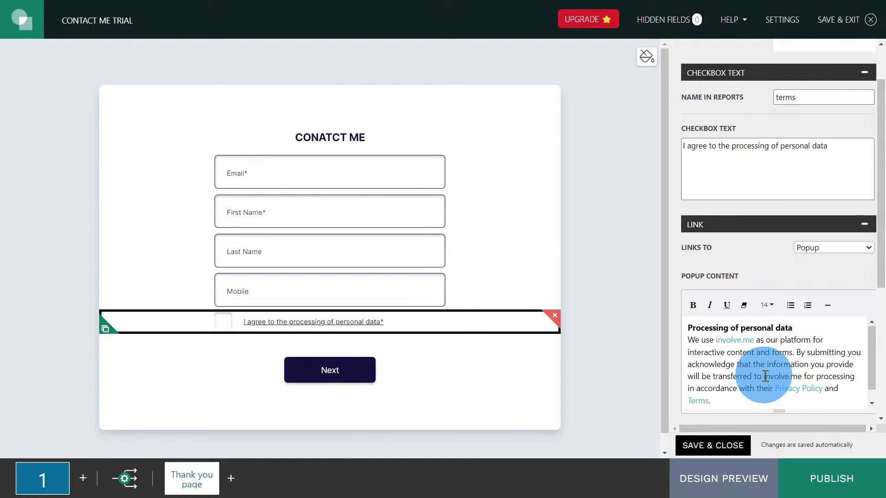
{"action": "scroll", "coordinate": [820, 356], "scroll_direction": "down", "scroll_amount": 1}
{"action": "scroll", "coordinate": [820, 356], "scroll_direction": "up", "scroll_amount": 1}
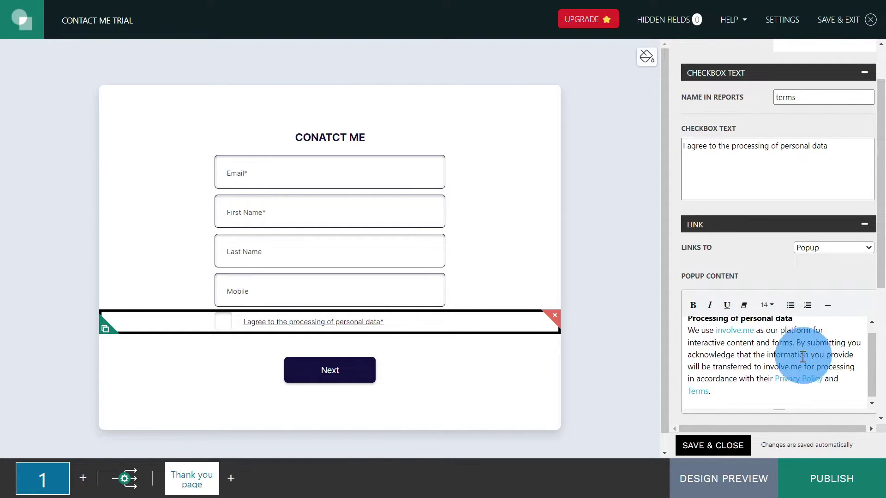
{"action": "left_click", "coordinate": [556, 320]}
{"action": "left_click", "coordinate": [494, 336]}
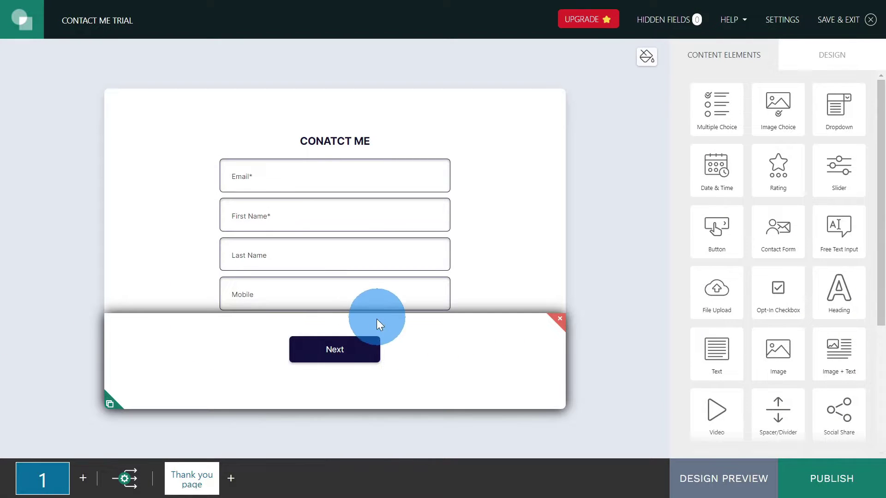
Change the form button's text to "SUBMIT" and keep it linked to the next page
{"action": "left_click", "coordinate": [341, 345]}
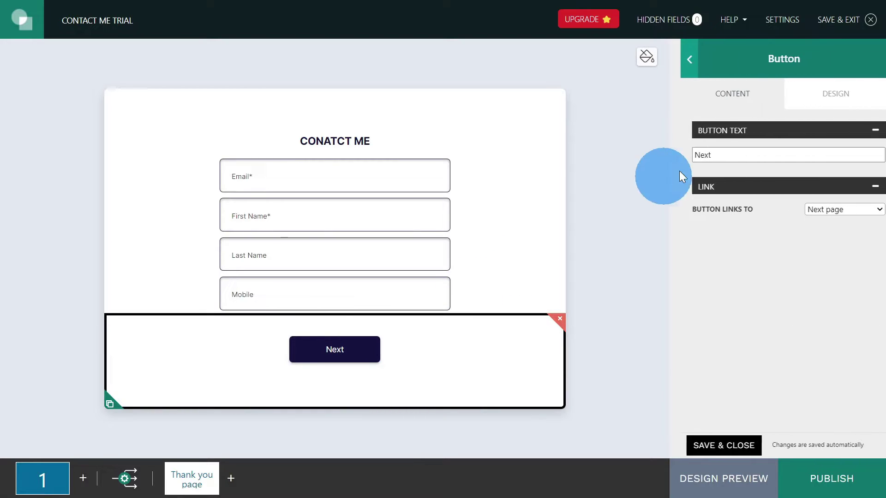
{"action": "left_click", "coordinate": [716, 160]}
{"action": "left_click_drag", "start_coordinate": [717, 160], "coordinate": [683, 155]}
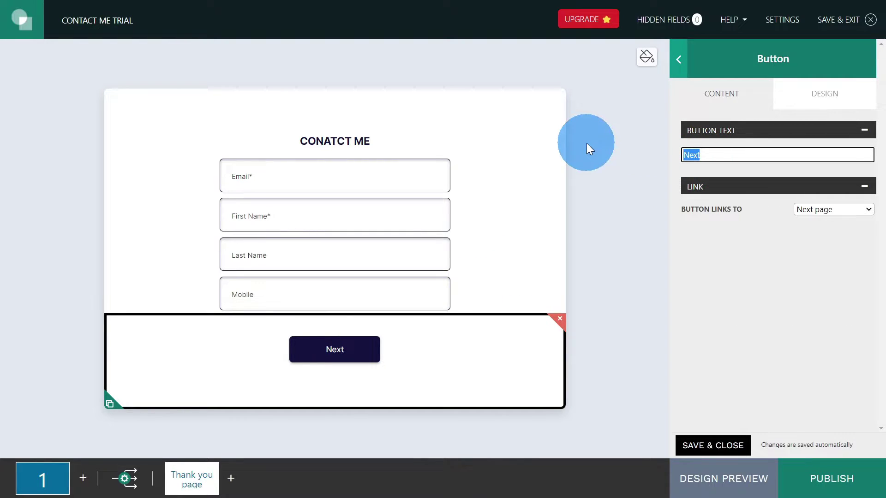
{"action": "type", "text": "SUBMIT"}
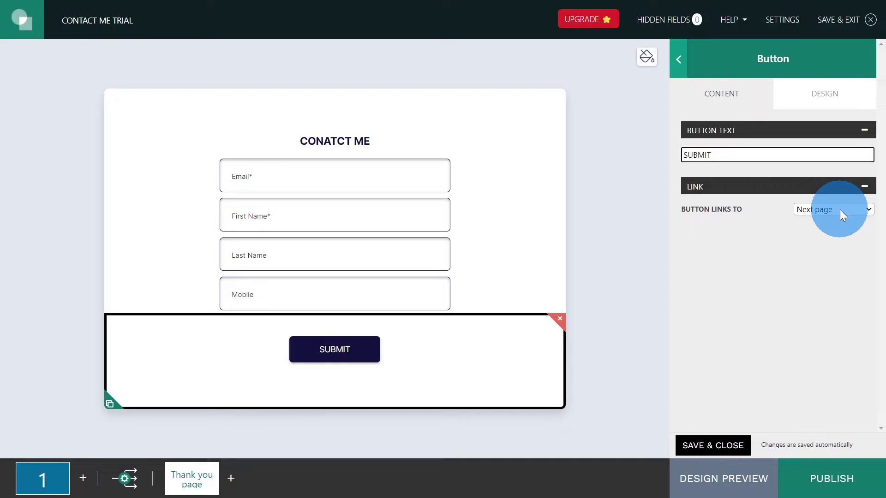
{"action": "left_click", "coordinate": [868, 211]}
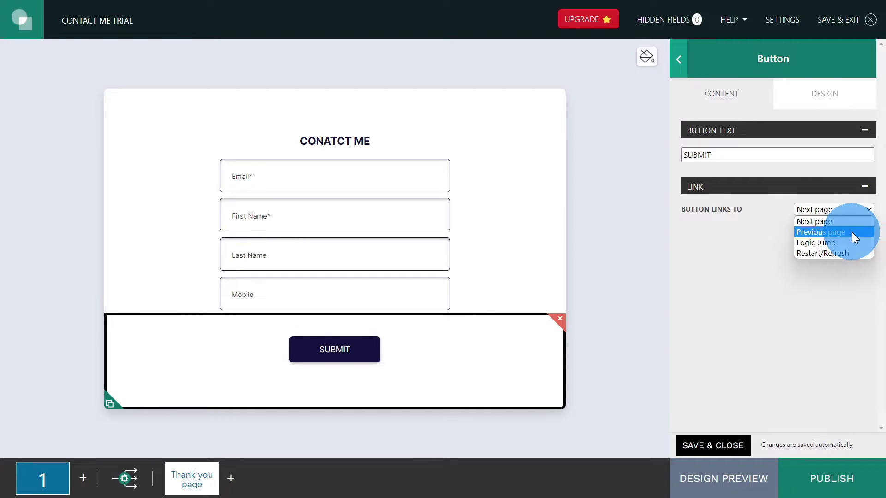
{"action": "left_click", "coordinate": [851, 220]}
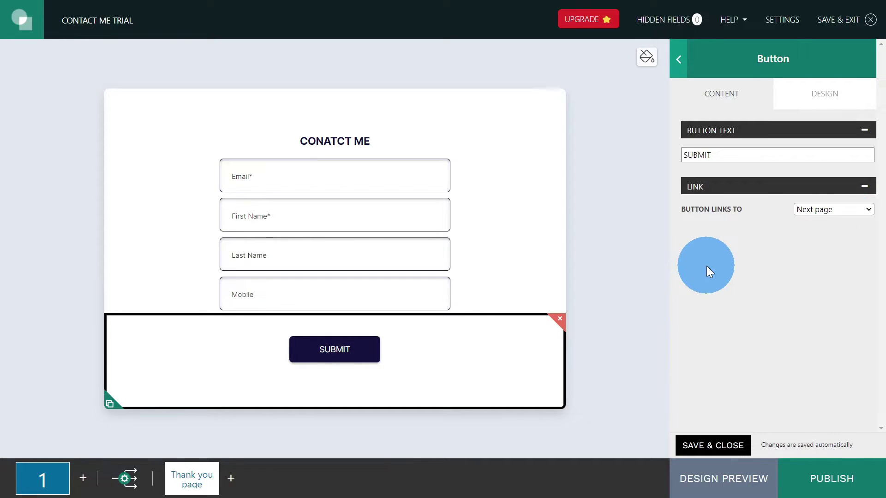
{"action": "left_click", "coordinate": [633, 228]}
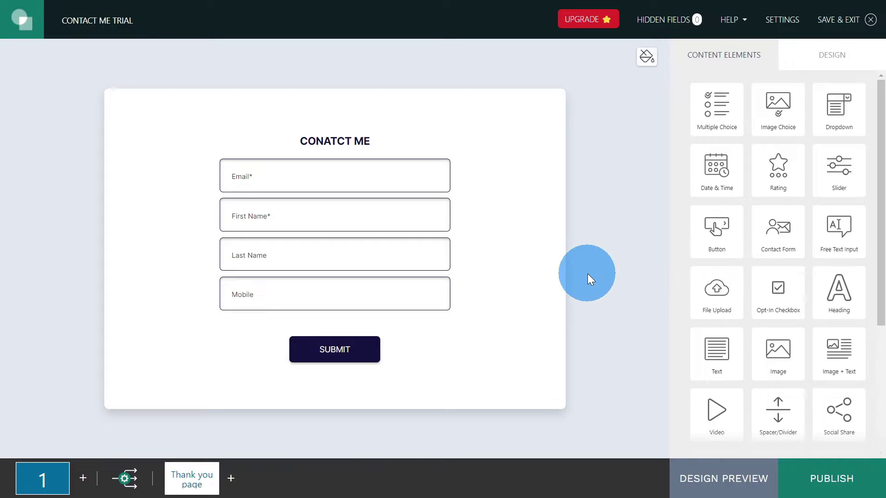
Add a Free Text Input element between the Mobile field and the SUBMIT button, keeping its question text "What's your question?"
{"action": "left_click_drag", "start_coordinate": [847, 253], "coordinate": [337, 357]}
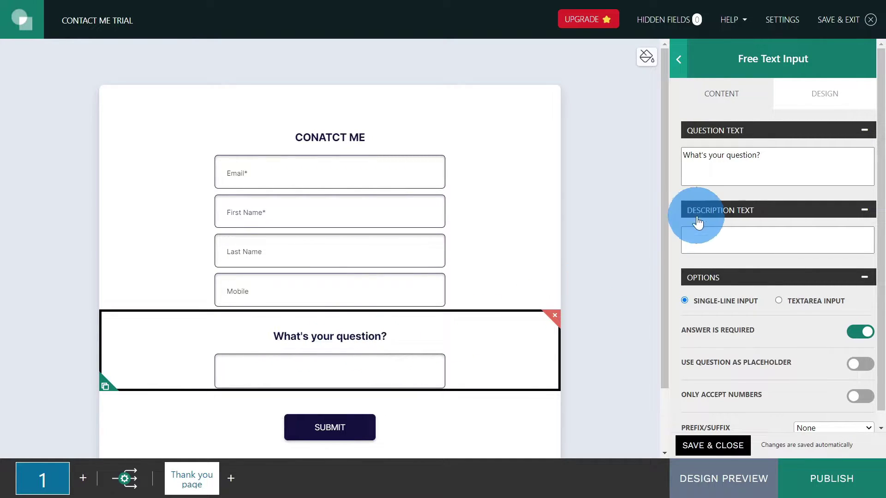
{"action": "left_click_drag", "start_coordinate": [777, 157], "coordinate": [645, 171]}
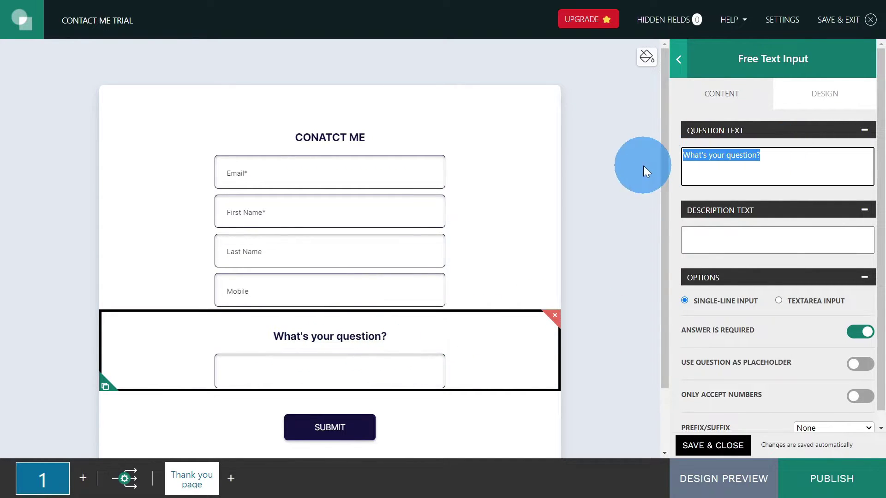
{"action": "left_click", "coordinate": [793, 154]}
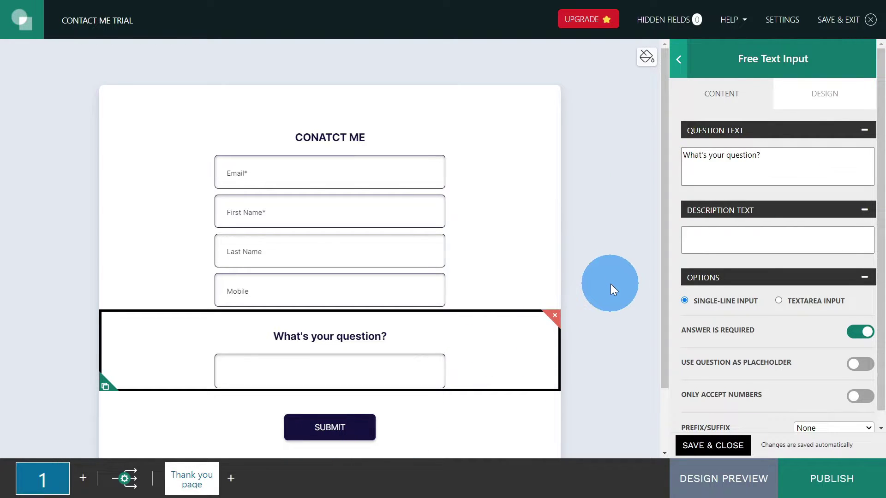
{"action": "left_click", "coordinate": [611, 284]}
{"action": "left_click", "coordinate": [326, 342]}
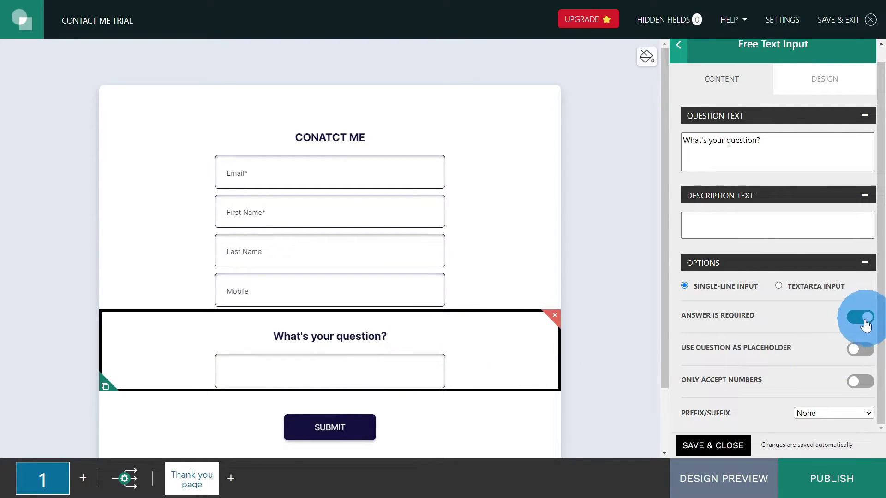
Try switching the answer-required and question-as-placeholder options of the free text question on and off
{"action": "left_click", "coordinate": [859, 318]}
{"action": "left_click", "coordinate": [859, 319]}
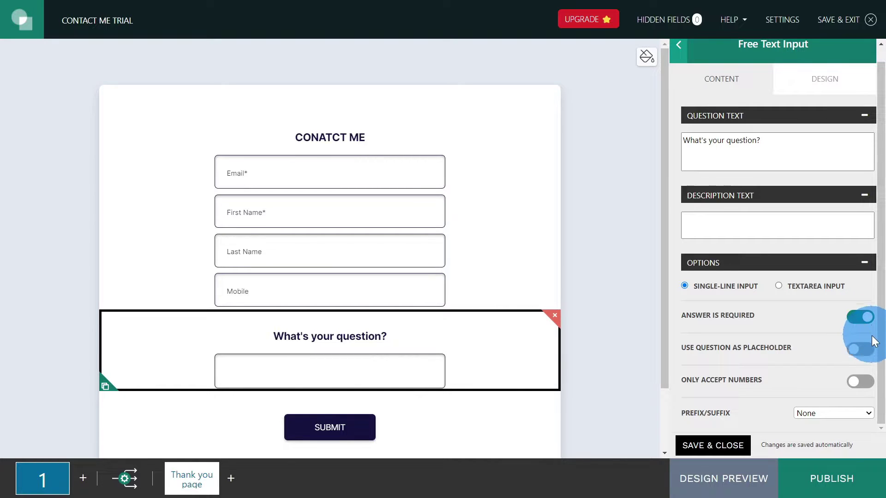
{"action": "left_click", "coordinate": [867, 354]}
{"action": "left_click", "coordinate": [867, 354]}
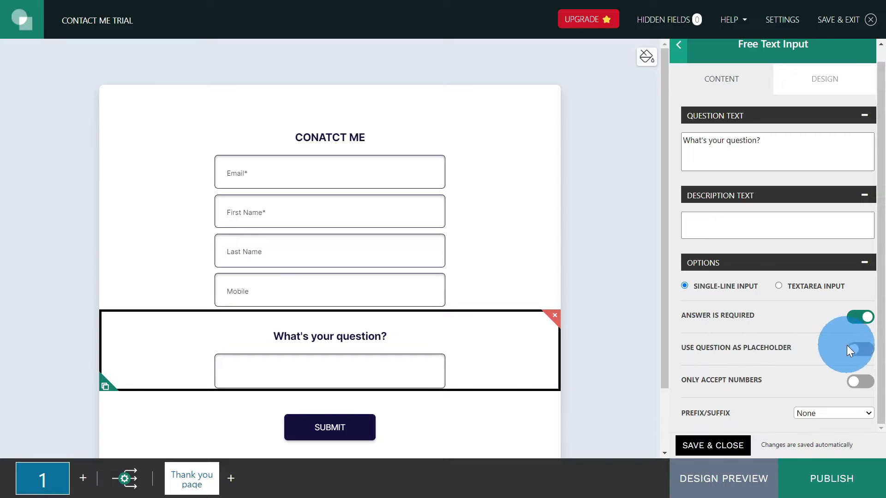
{"action": "left_click", "coordinate": [859, 350]}
{"action": "left_click", "coordinate": [256, 340]}
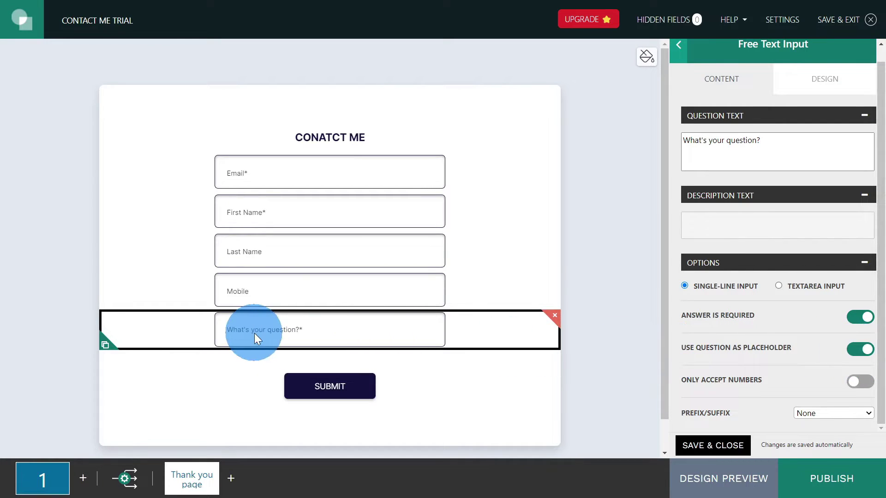
{"action": "left_click", "coordinate": [858, 351]}
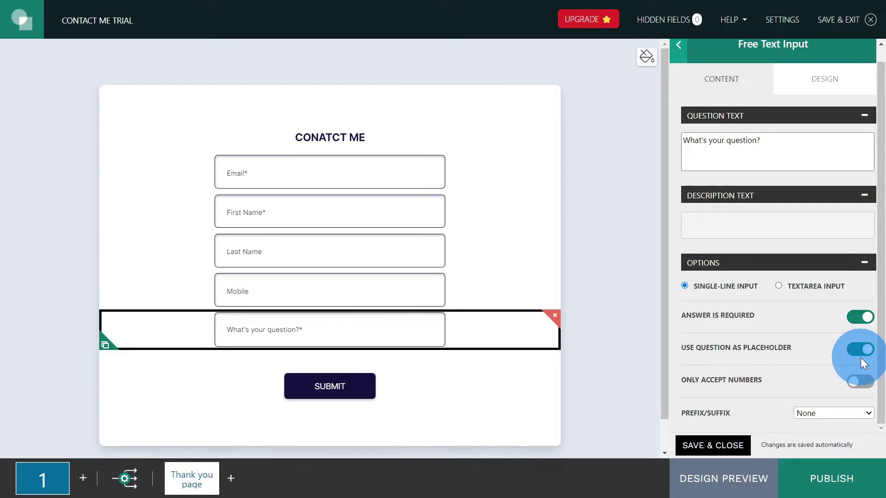
{"action": "left_click", "coordinate": [861, 356]}
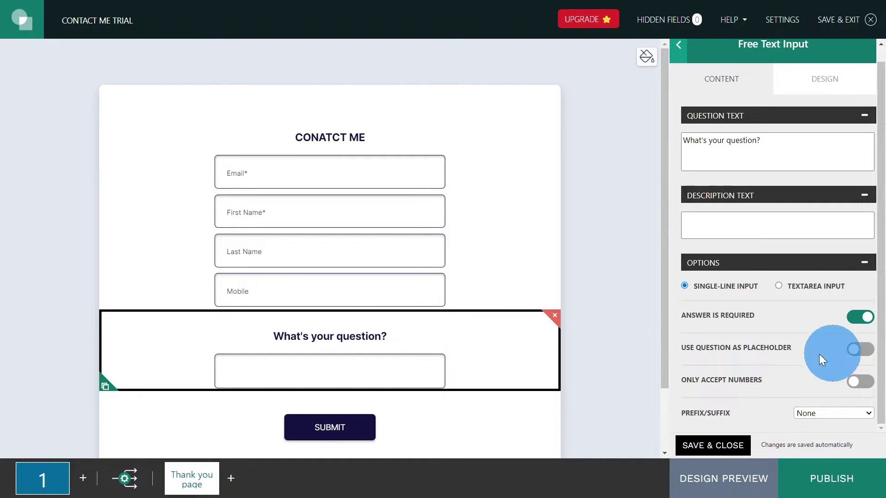
Close the free text question's settings and add a File Upload element between that question and the SUBMIT button
{"action": "left_click", "coordinate": [630, 311]}
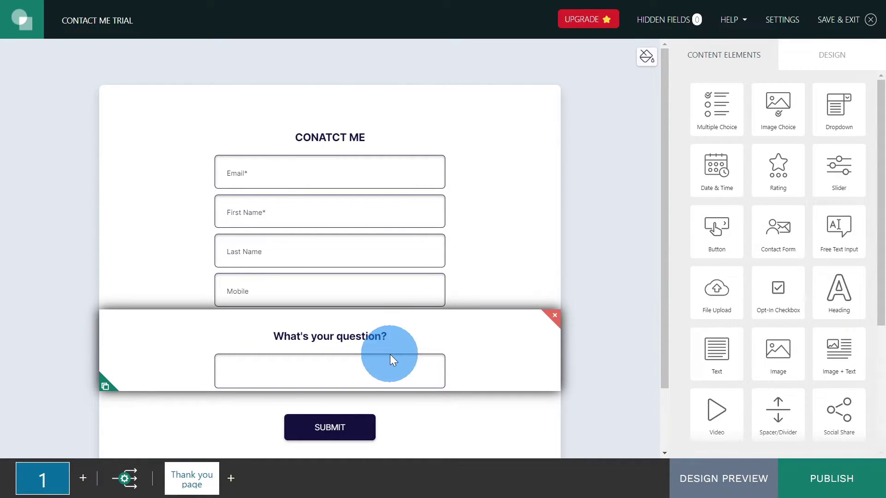
{"action": "left_click", "coordinate": [391, 354]}
{"action": "left_click", "coordinate": [603, 324]}
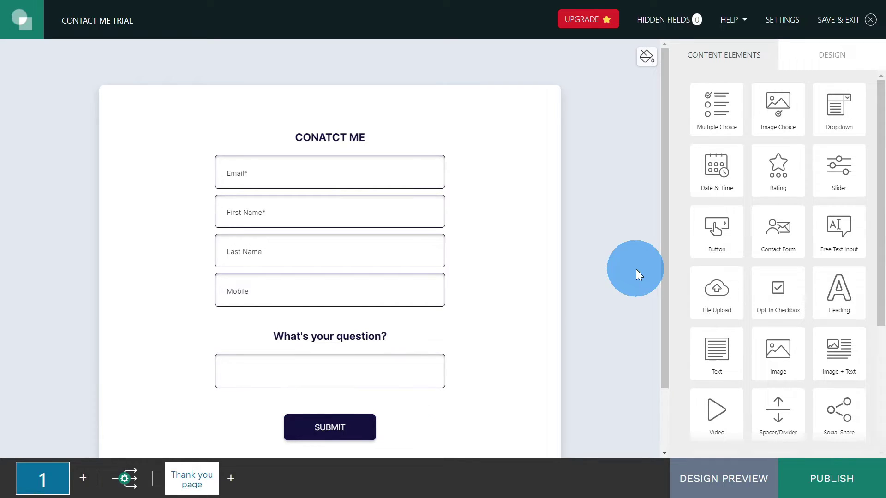
{"action": "left_click_drag", "start_coordinate": [715, 295], "coordinate": [325, 409]}
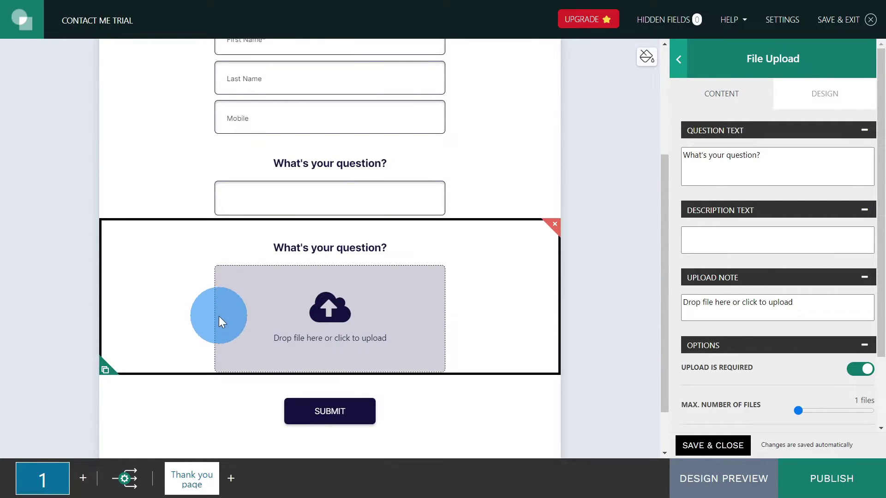
Replace the file upload element's question text with "Upload your Files Here"
{"action": "left_click_drag", "start_coordinate": [802, 155], "coordinate": [708, 162]}
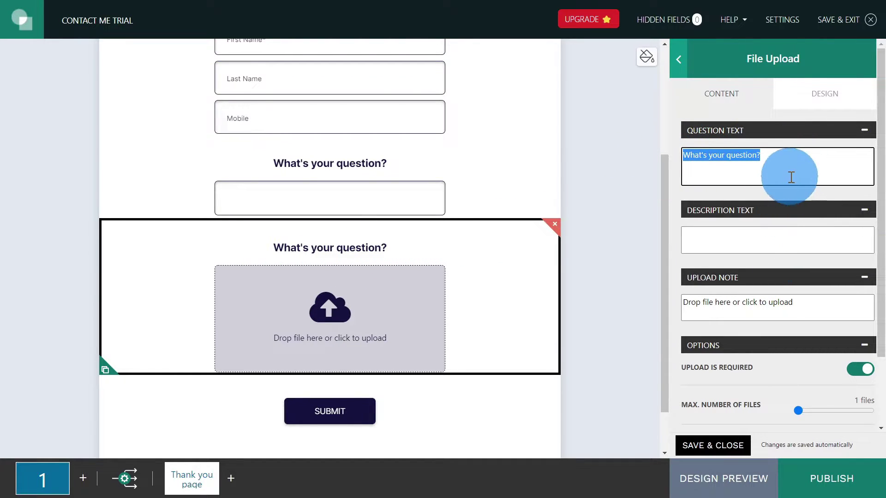
{"action": "type", "text": "UPLoad"}
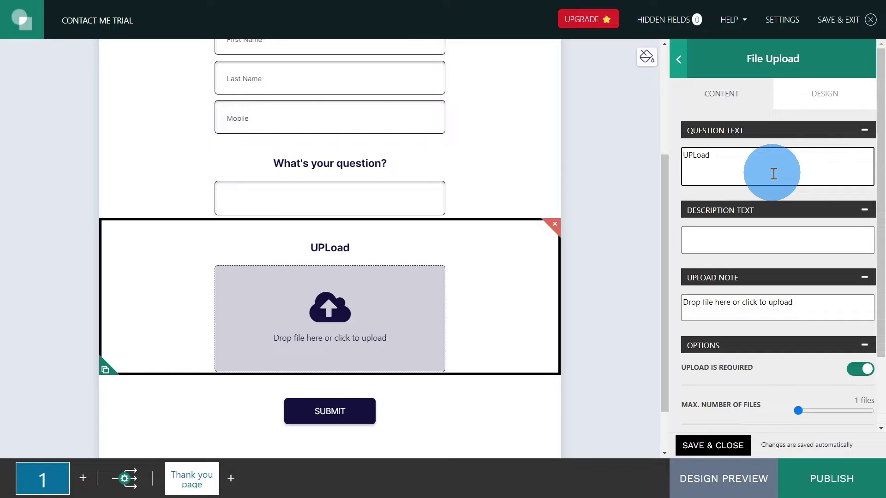
{"action": "key", "text": "BackSpace"}
{"action": "key", "text": "BackSpace"}
{"action": "key", "text": "BackSpace"}
{"action": "key", "text": "BackSpace"}
{"action": "key", "text": "BackSpace"}
{"action": "type", "text": "pload your Files Here"}
{"action": "scroll", "coordinate": [517, 309], "scroll_direction": "down", "scroll_amount": 2}
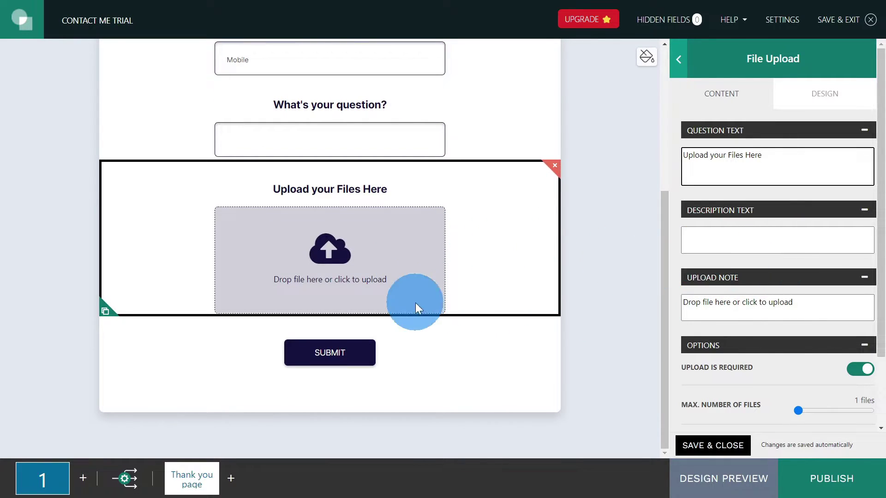
Examine the upload note of the file upload element and where it appears on the form
{"action": "left_click_drag", "start_coordinate": [684, 303], "coordinate": [856, 306]}
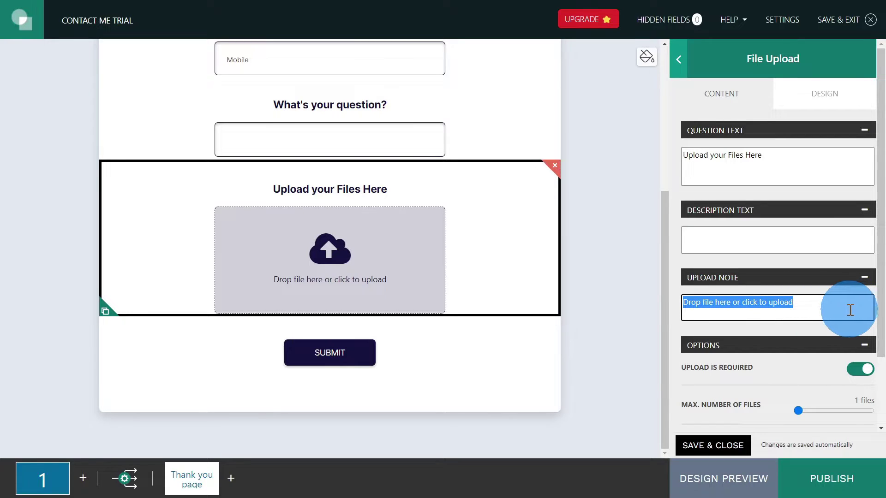
{"action": "left_click", "coordinate": [817, 312]}
{"action": "left_click_drag", "start_coordinate": [816, 311], "coordinate": [628, 298]}
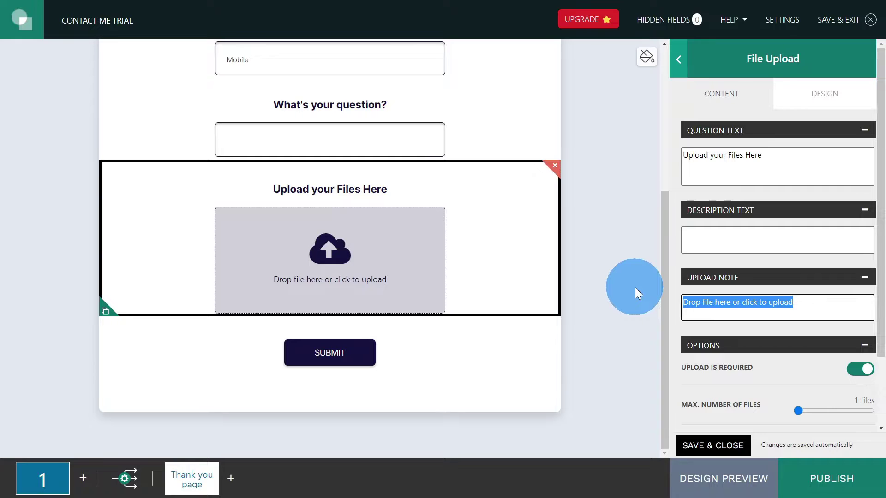
{"action": "left_click", "coordinate": [635, 287]}
{"action": "left_click", "coordinate": [317, 270]}
{"action": "left_click", "coordinate": [764, 312]}
{"action": "left_click_drag", "start_coordinate": [691, 303], "coordinate": [805, 303]}
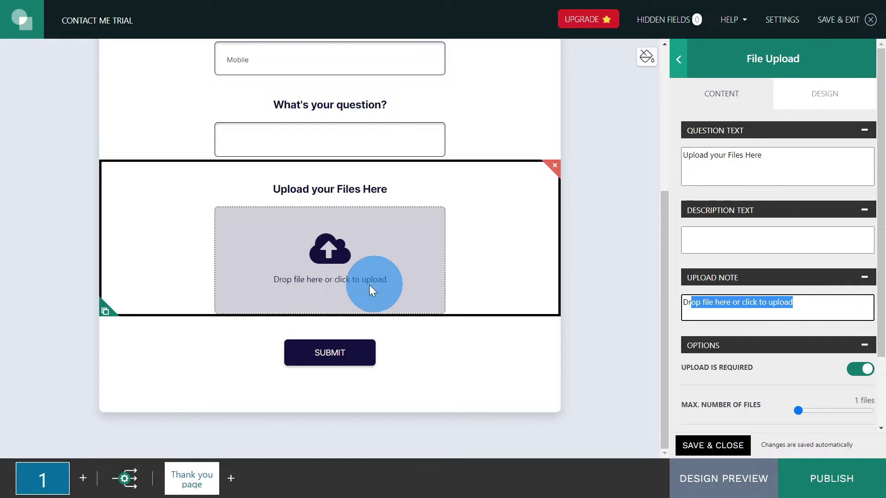
{"action": "left_click", "coordinate": [620, 308]}
Make the file upload optional and allow a maximum of 10 files at 2 MB per file
{"action": "left_click", "coordinate": [388, 299]}
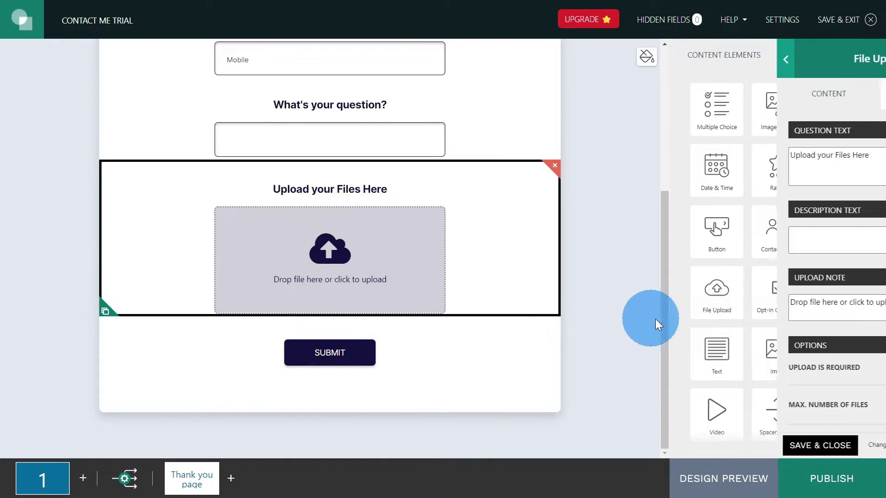
{"action": "scroll", "coordinate": [830, 327], "scroll_direction": "down", "scroll_amount": 2}
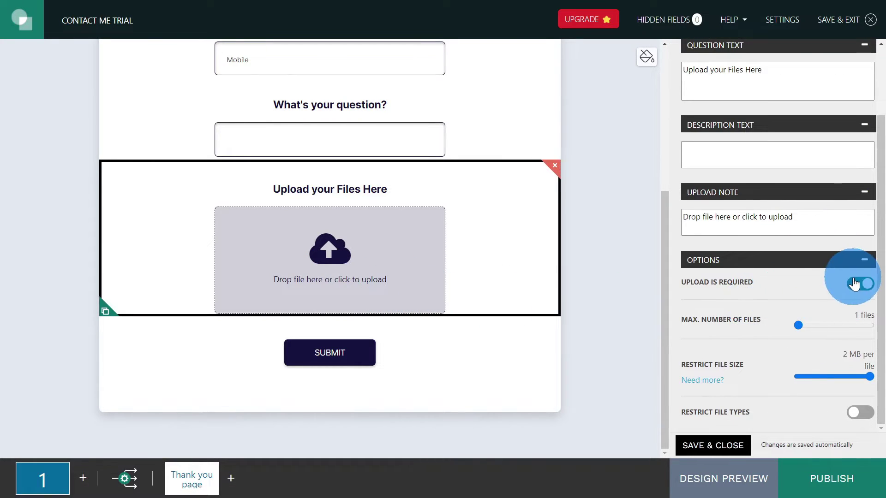
{"action": "left_click", "coordinate": [866, 291]}
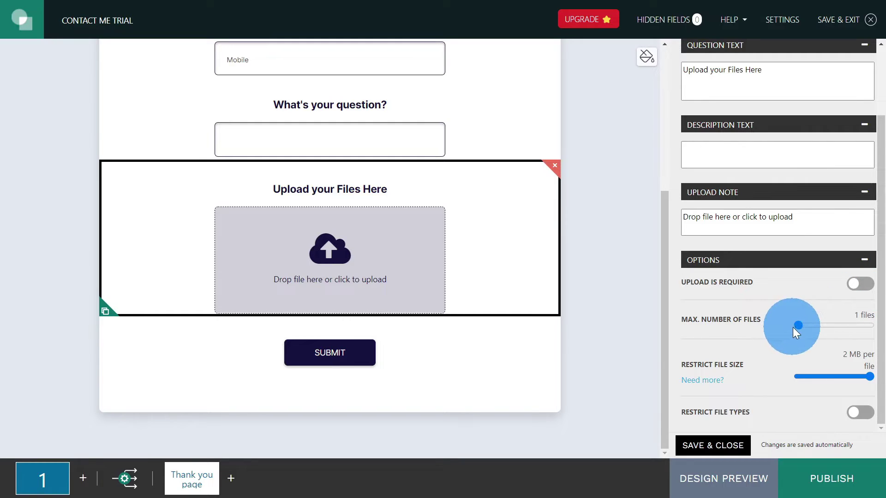
{"action": "left_click_drag", "start_coordinate": [800, 319], "coordinate": [860, 337]}
{"action": "left_click", "coordinate": [796, 406]}
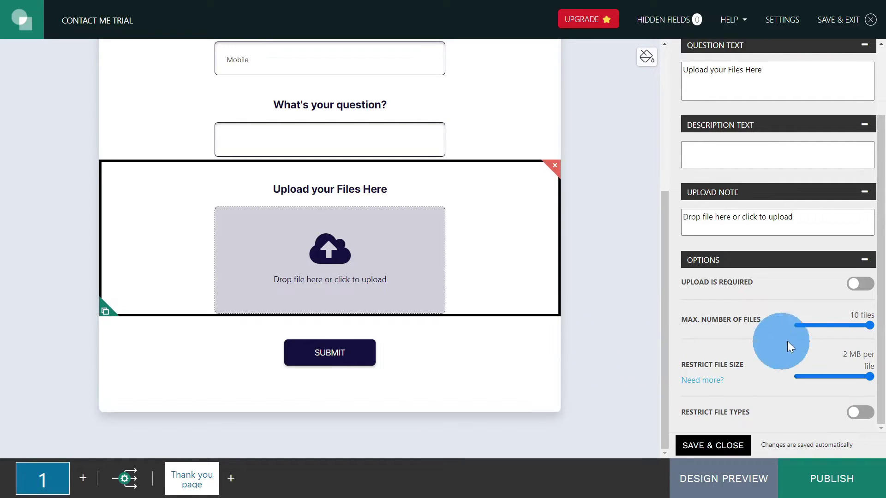
{"action": "mouse_move", "coordinate": [870, 376]}
{"action": "left_mouse_down"}
{"action": "mouse_move", "coordinate": [794, 379]}
{"action": "mouse_move", "coordinate": [871, 377]}
{"action": "left_mouse_up"}
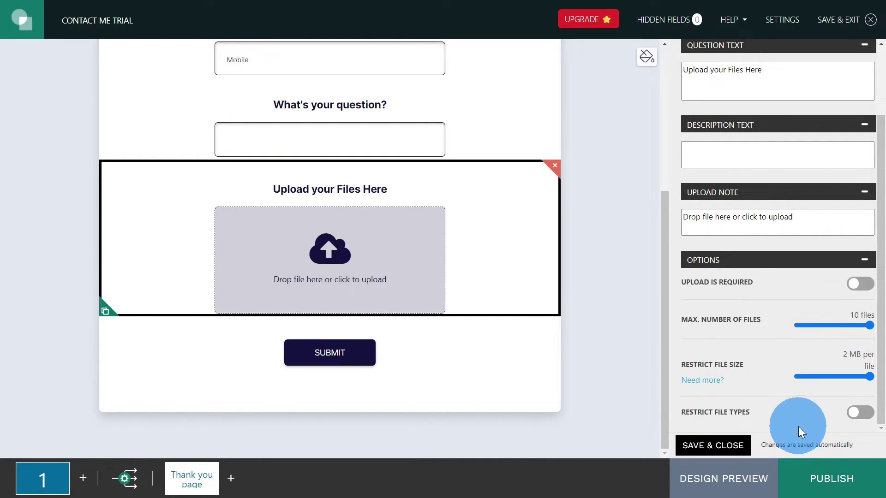
Try restricting the upload's file types, check the allowed file extensions, switch the restriction off again and close the element's settings
{"action": "left_click", "coordinate": [860, 413]}
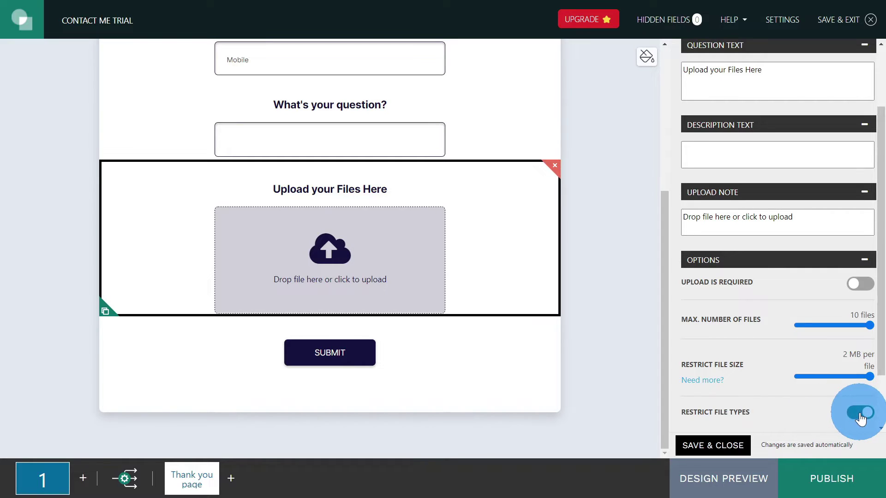
{"action": "scroll", "coordinate": [850, 400], "scroll_direction": "down", "scroll_amount": 2}
{"action": "left_click_drag", "start_coordinate": [684, 391], "coordinate": [837, 407]}
{"action": "left_click", "coordinate": [844, 410]}
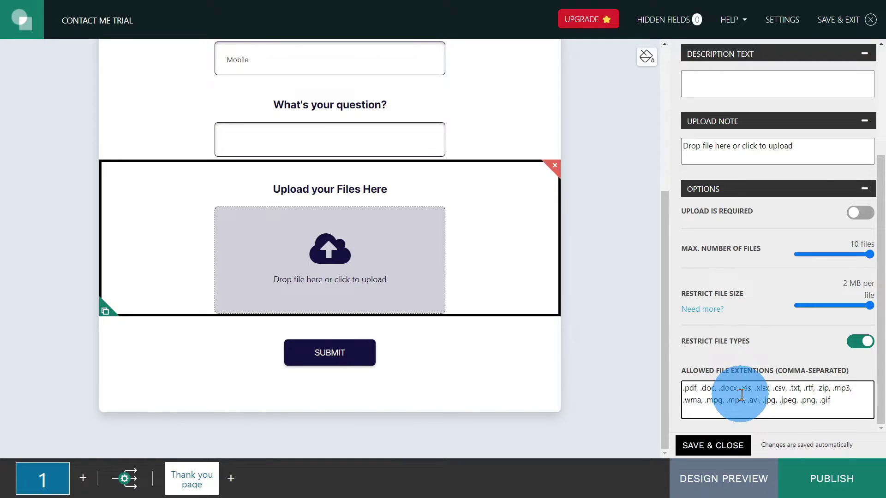
{"action": "left_click", "coordinate": [856, 341]}
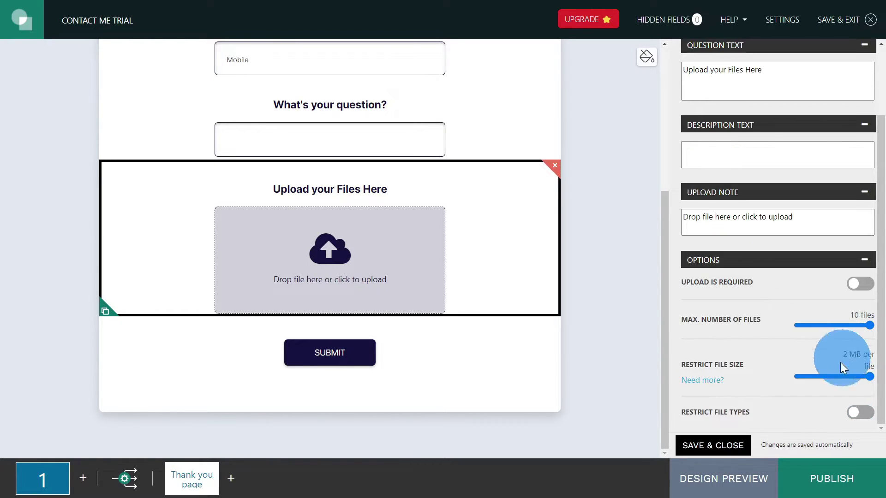
{"action": "left_click", "coordinate": [633, 278]}
Add a Social Links element below the SUBMIT button and change its Twitter service to Youtube
{"action": "scroll", "coordinate": [600, 333], "scroll_direction": "up", "scroll_amount": 5}
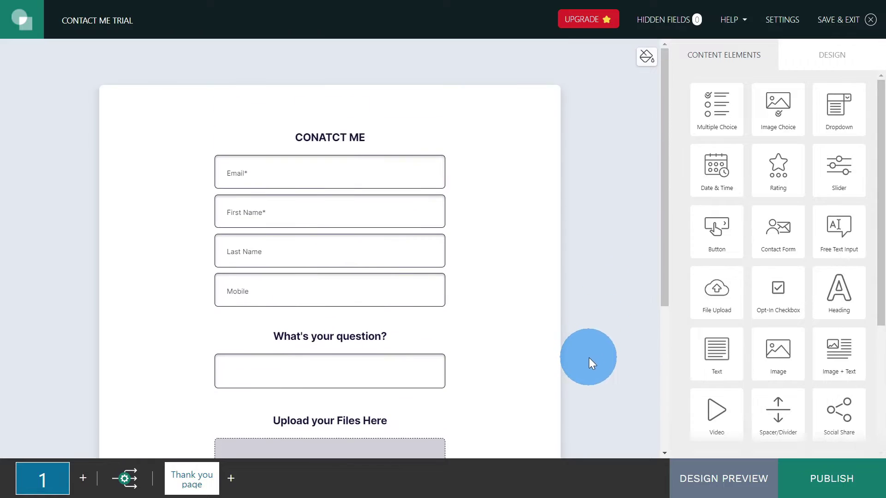
{"action": "scroll", "coordinate": [512, 289], "scroll_direction": "down", "scroll_amount": 4}
{"action": "scroll", "coordinate": [600, 337], "scroll_direction": "up", "scroll_amount": 2}
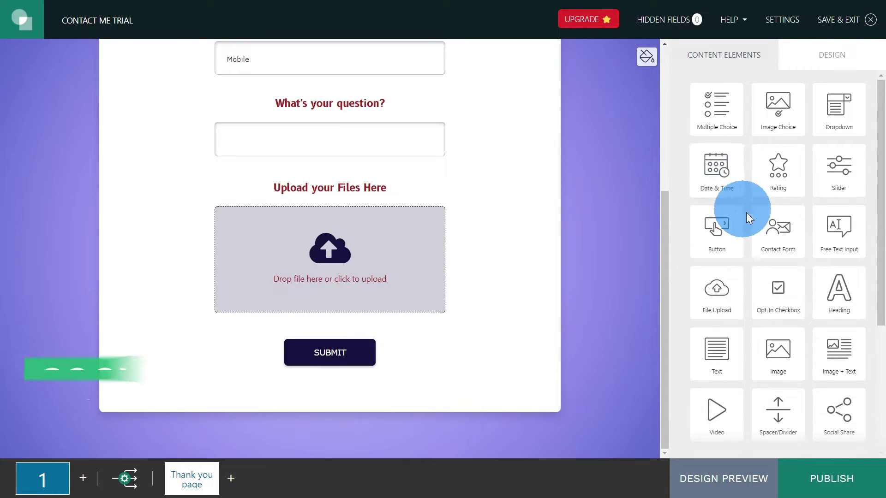
{"action": "scroll", "coordinate": [747, 221], "scroll_direction": "down", "scroll_amount": 4}
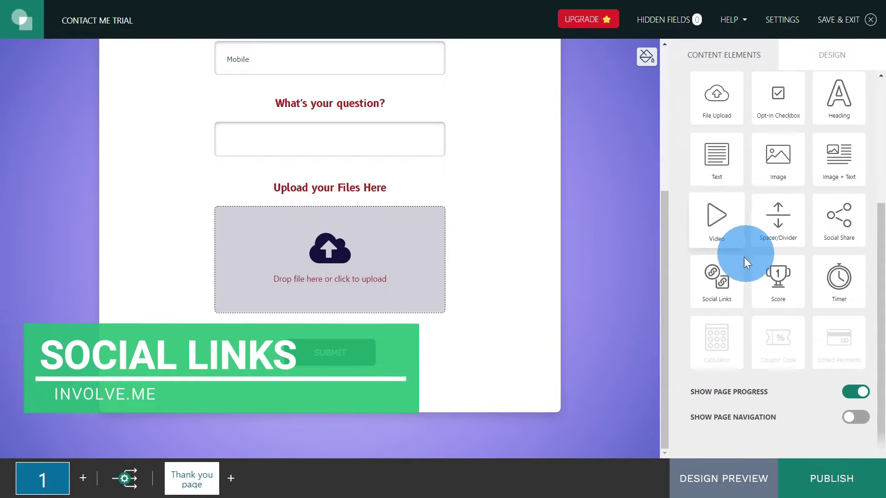
{"action": "left_click_drag", "start_coordinate": [727, 290], "coordinate": [343, 422]}
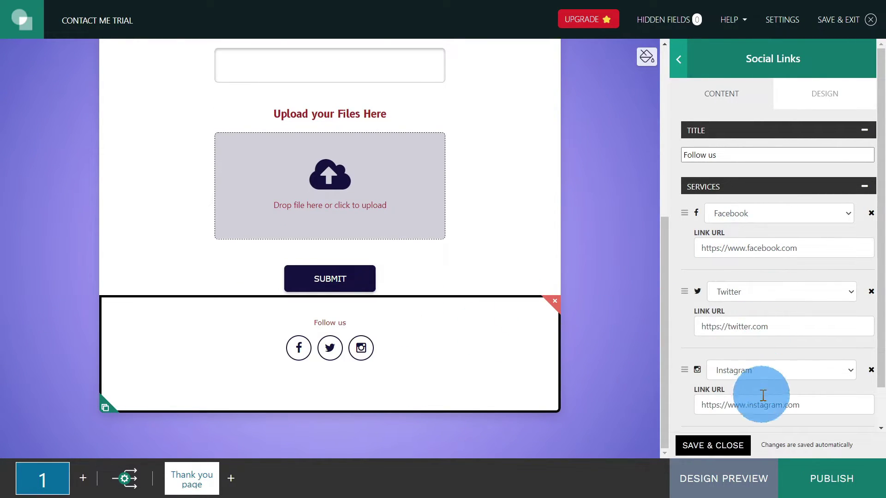
{"action": "left_click", "coordinate": [841, 293]}
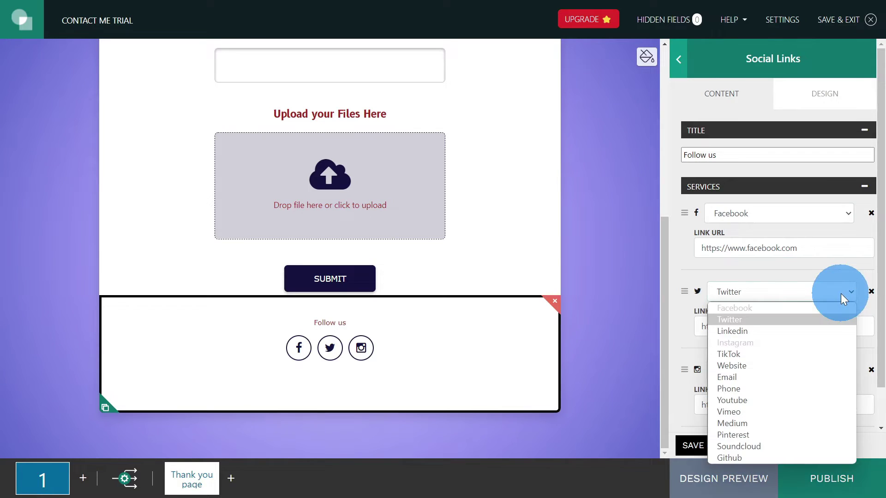
{"action": "left_click", "coordinate": [774, 401]}
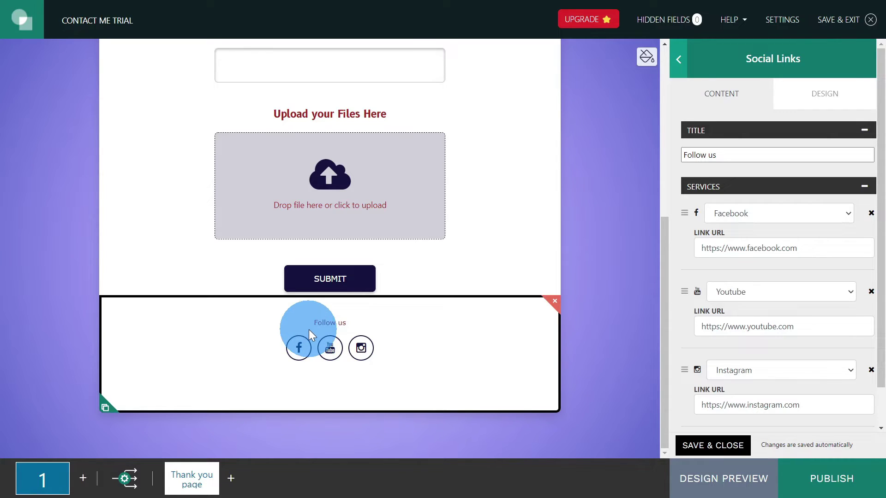
{"action": "left_click_drag", "start_coordinate": [307, 314], "coordinate": [592, 352]}
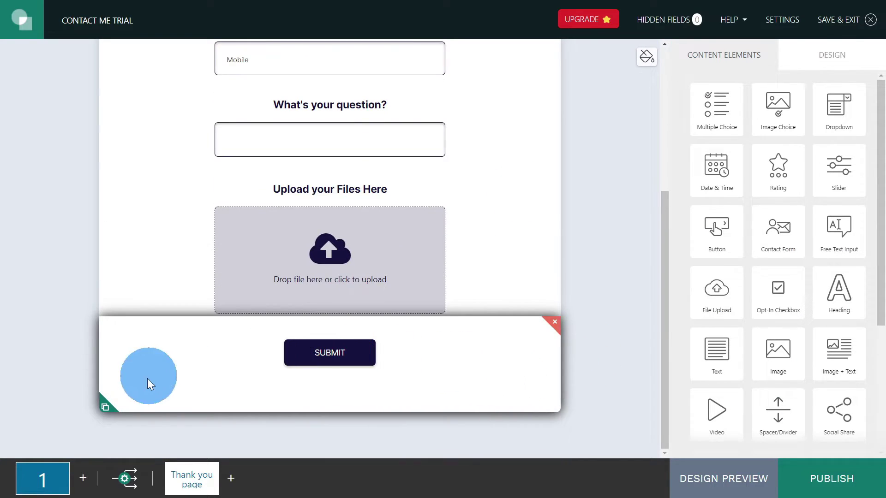
Check the Thank You Page settings in the page flow and cancel the dialog
{"action": "mouse_move", "coordinate": [40, 478]}
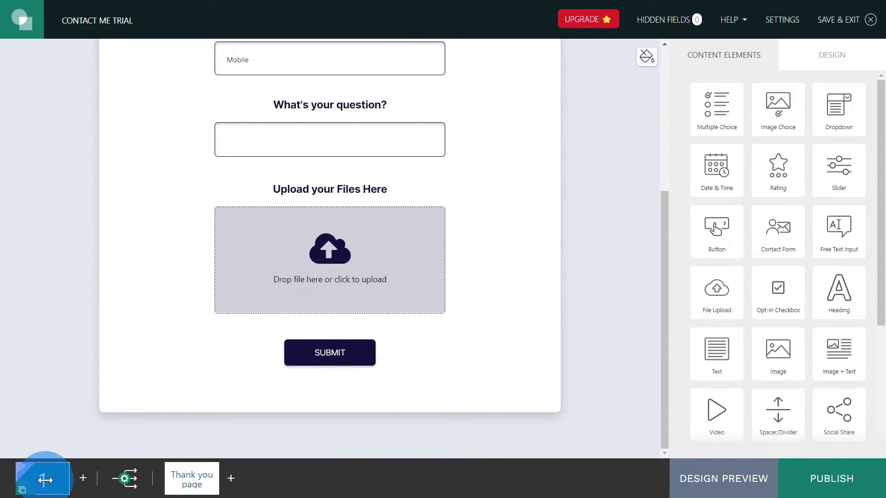
{"action": "left_click", "coordinate": [126, 479]}
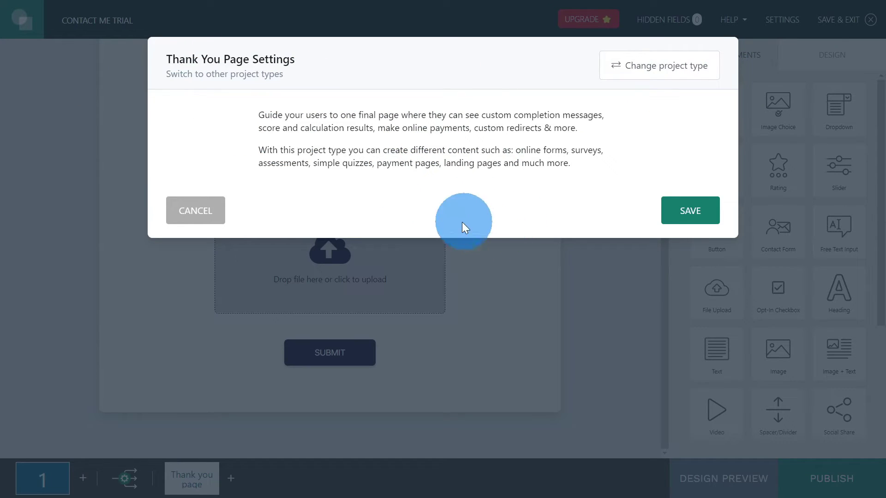
{"action": "left_click", "coordinate": [182, 210]}
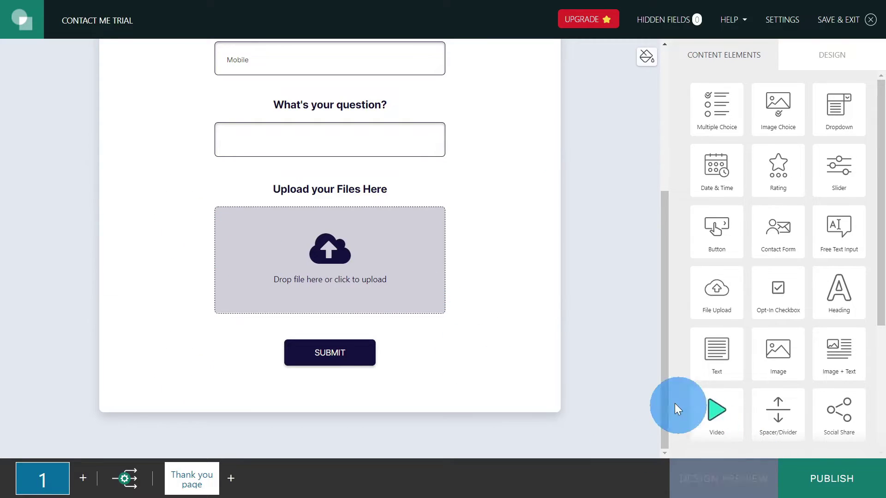
Preview the form design in the desktop layout and look through the page down to the SUBMIT button
{"action": "left_click", "coordinate": [737, 494]}
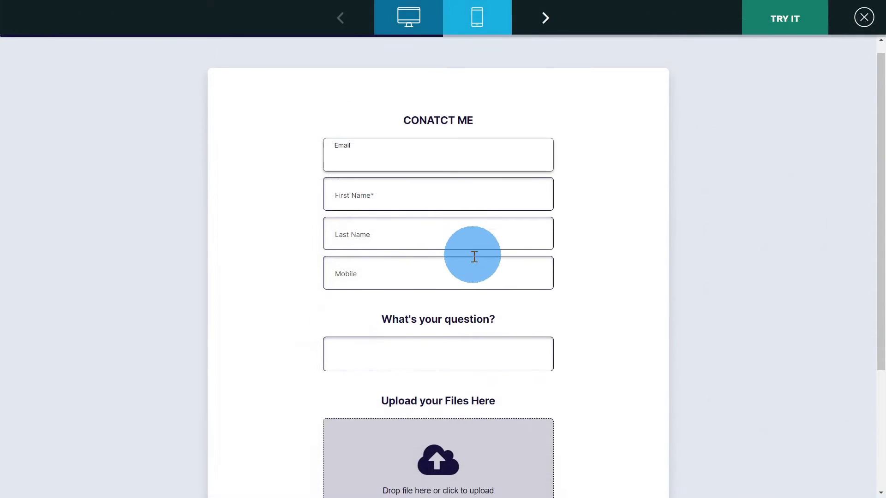
{"action": "scroll", "coordinate": [468, 281], "scroll_direction": "down", "scroll_amount": 4}
{"action": "scroll", "coordinate": [471, 311], "scroll_direction": "up", "scroll_amount": 1}
{"action": "scroll", "coordinate": [480, 319], "scroll_direction": "down", "scroll_amount": 1}
{"action": "scroll", "coordinate": [484, 316], "scroll_direction": "up", "scroll_amount": 1}
{"action": "scroll", "coordinate": [486, 311], "scroll_direction": "down", "scroll_amount": 1}
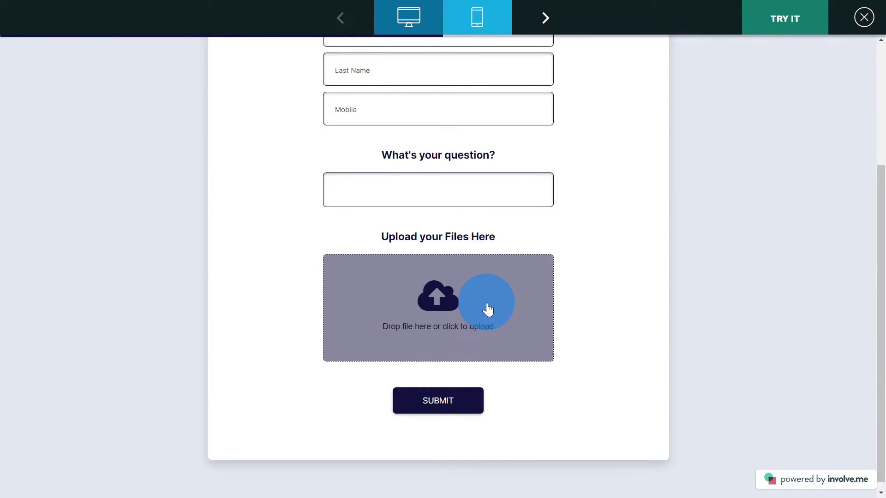
Preview the form in the mobile layout, check the TRY IT option and close the preview
{"action": "left_click", "coordinate": [475, 18]}
{"action": "scroll", "coordinate": [490, 213], "scroll_direction": "down", "scroll_amount": 6}
{"action": "scroll", "coordinate": [484, 277], "scroll_direction": "up", "scroll_amount": 6}
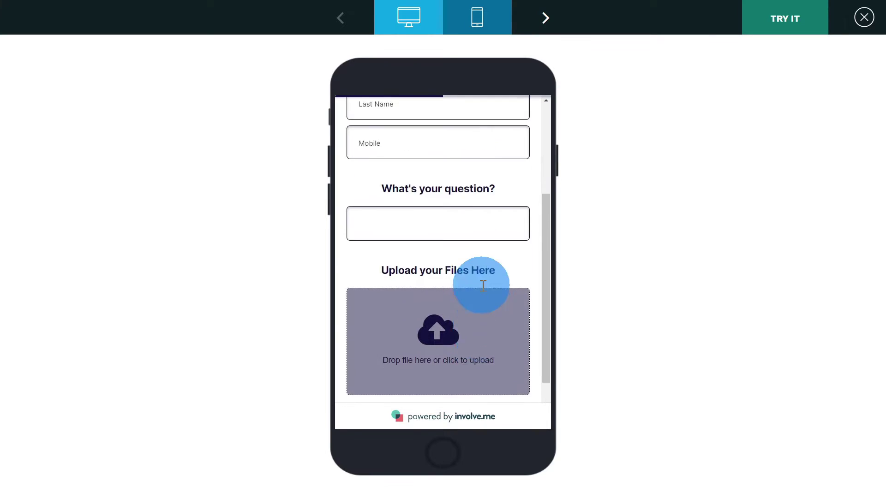
{"action": "left_click", "coordinate": [805, 22]}
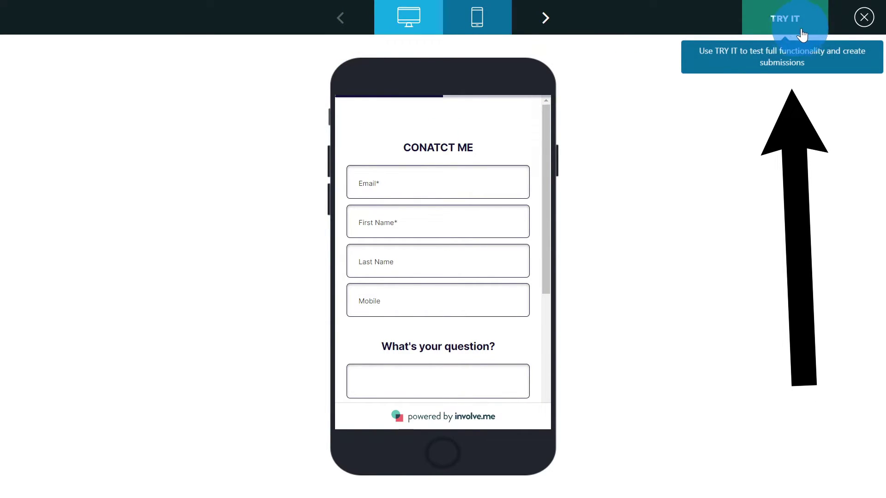
{"action": "left_click", "coordinate": [862, 20]}
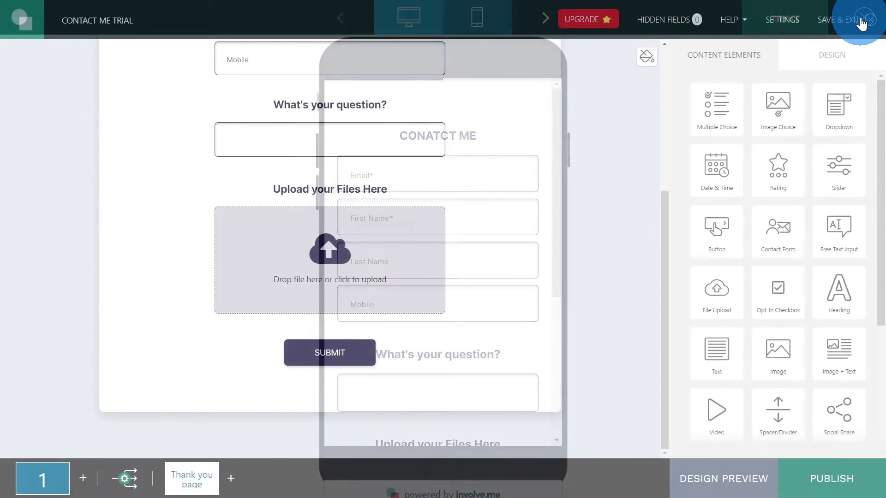
Open the general project design settings for the contact form
{"action": "left_click", "coordinate": [661, 196]}
{"action": "scroll", "coordinate": [317, 275], "scroll_direction": "up", "scroll_amount": 5}
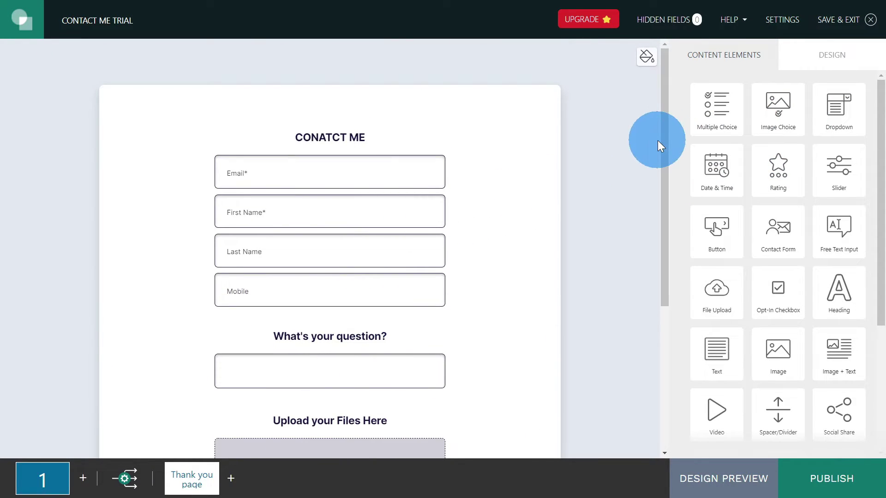
{"action": "left_click", "coordinate": [832, 58]}
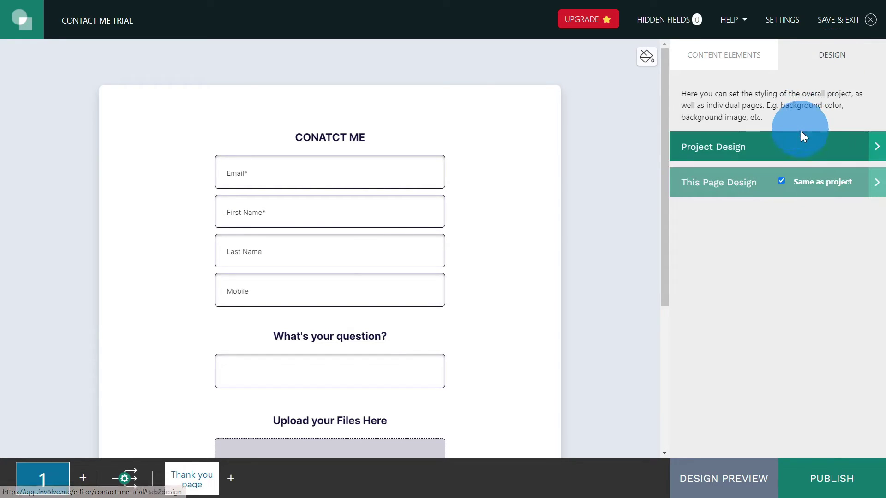
{"action": "left_click", "coordinate": [793, 148]}
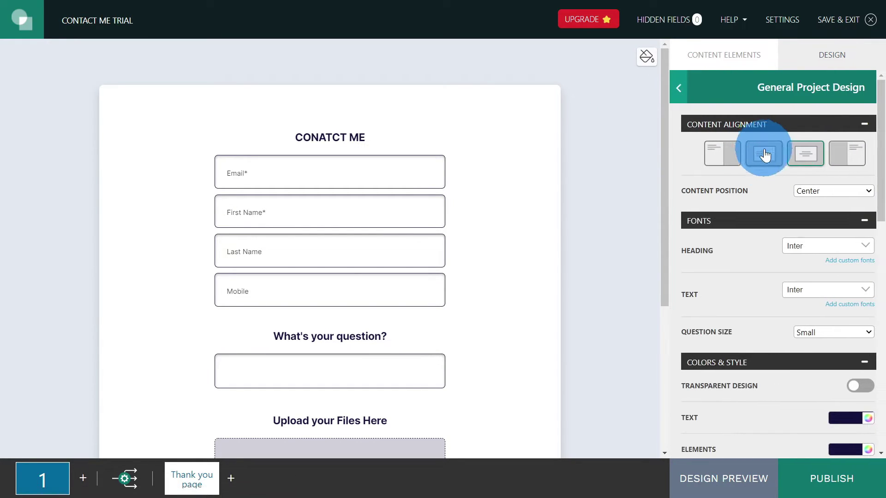
Try the other content alignment layouts for the form and return to the centered card with centered content
{"action": "left_click", "coordinate": [767, 151]}
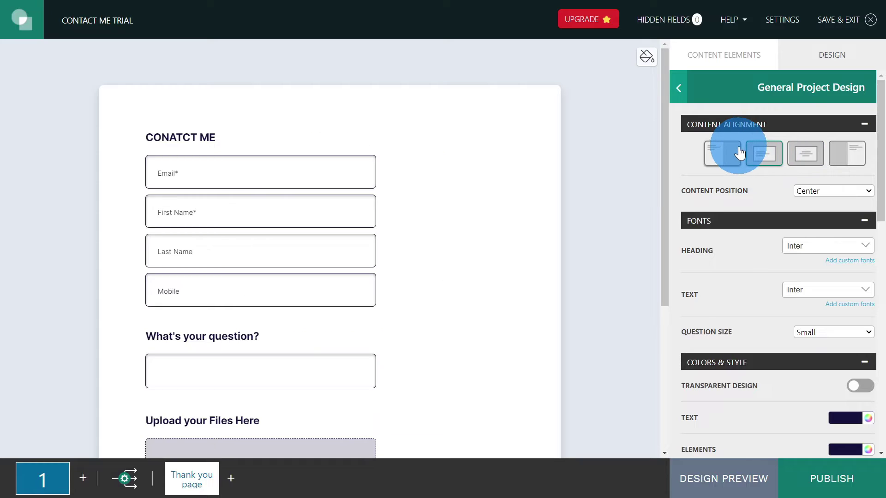
{"action": "left_click", "coordinate": [734, 153]}
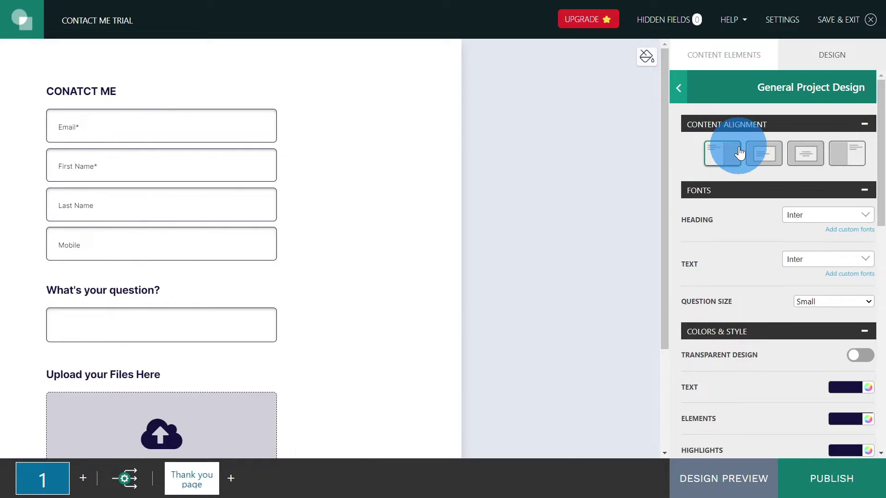
{"action": "left_click", "coordinate": [856, 152]}
{"action": "left_click", "coordinate": [766, 155]}
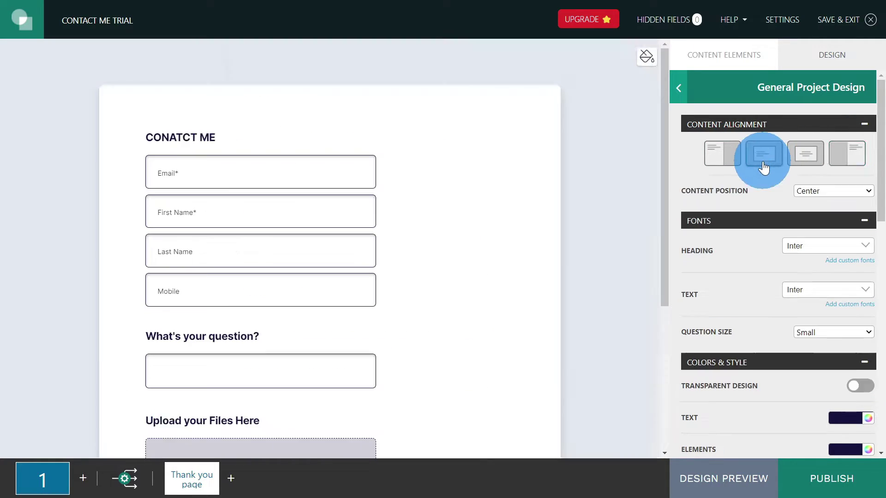
{"action": "left_click", "coordinate": [816, 160]}
Try Concert One and Arial as the project's heading font
{"action": "scroll", "coordinate": [785, 222], "scroll_direction": "down", "scroll_amount": 2}
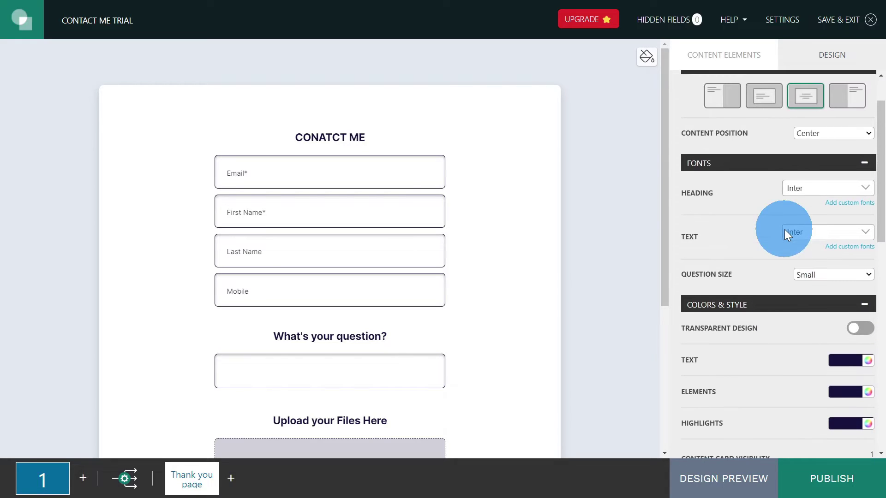
{"action": "left_click", "coordinate": [868, 189]}
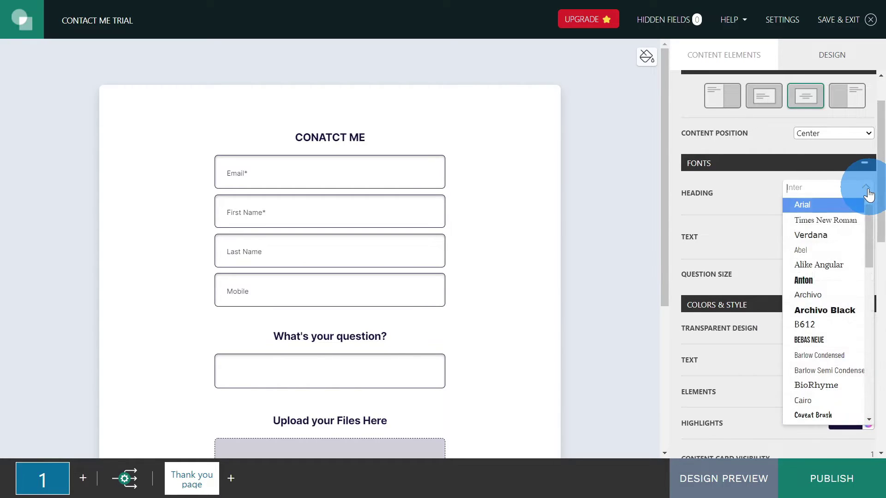
{"action": "scroll", "coordinate": [815, 241], "scroll_direction": "down", "scroll_amount": 3}
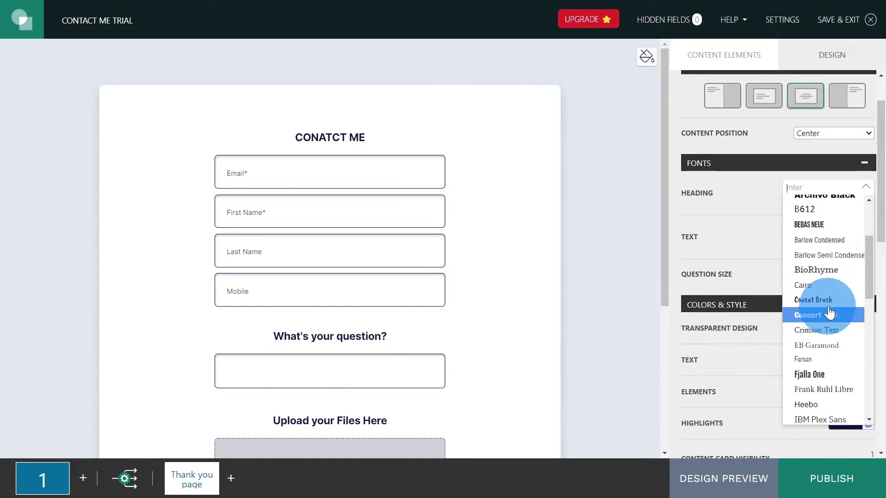
{"action": "scroll", "coordinate": [843, 245], "scroll_direction": "down", "scroll_amount": 3}
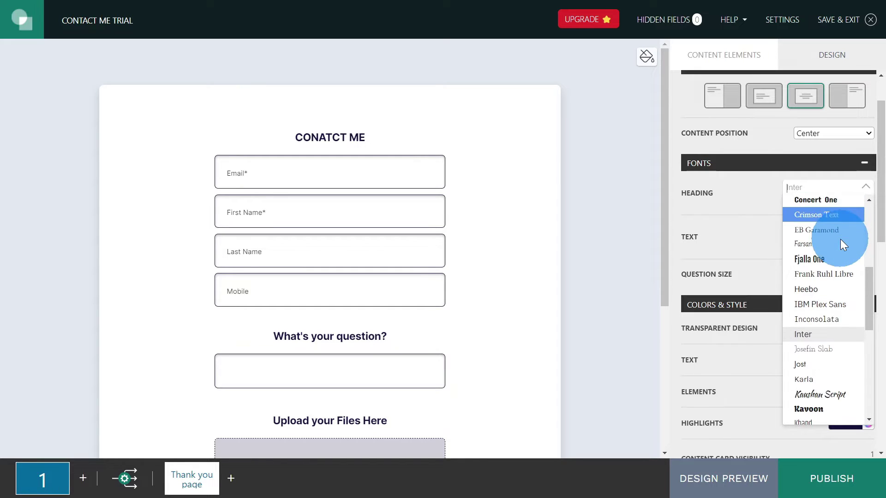
{"action": "scroll", "coordinate": [829, 327], "scroll_direction": "down", "scroll_amount": 6}
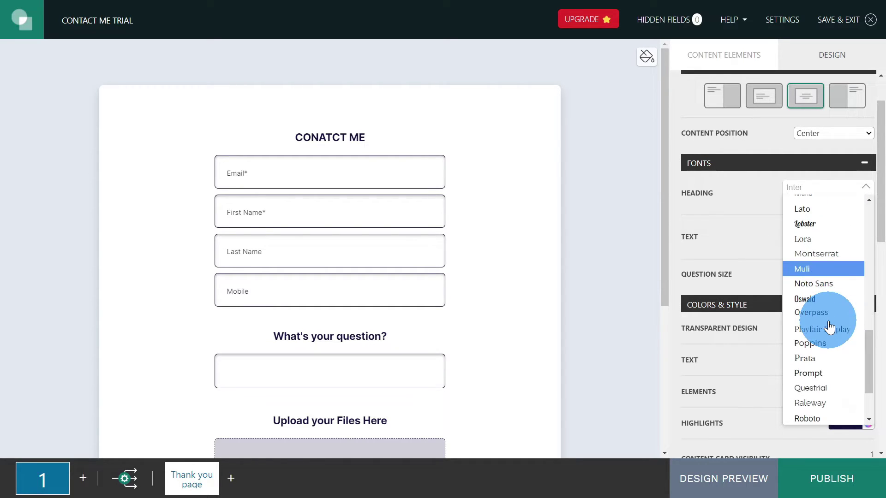
{"action": "scroll", "coordinate": [829, 327], "scroll_direction": "up", "scroll_amount": 6}
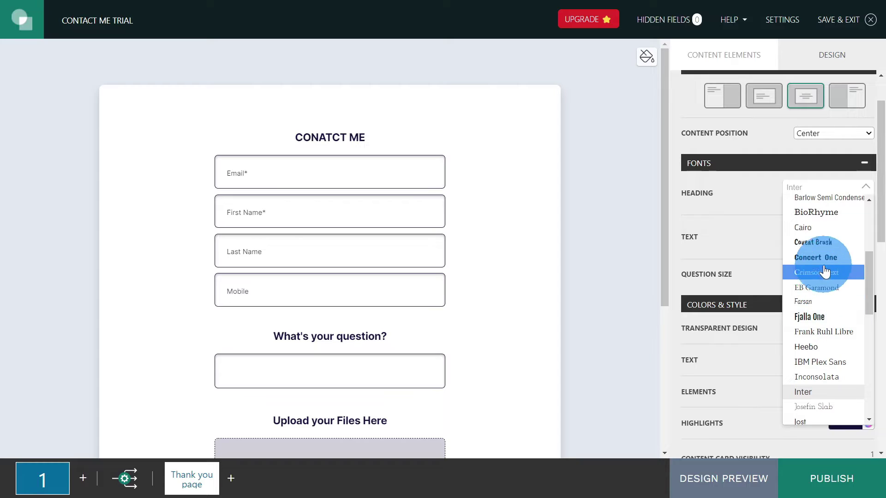
{"action": "left_click", "coordinate": [826, 258]}
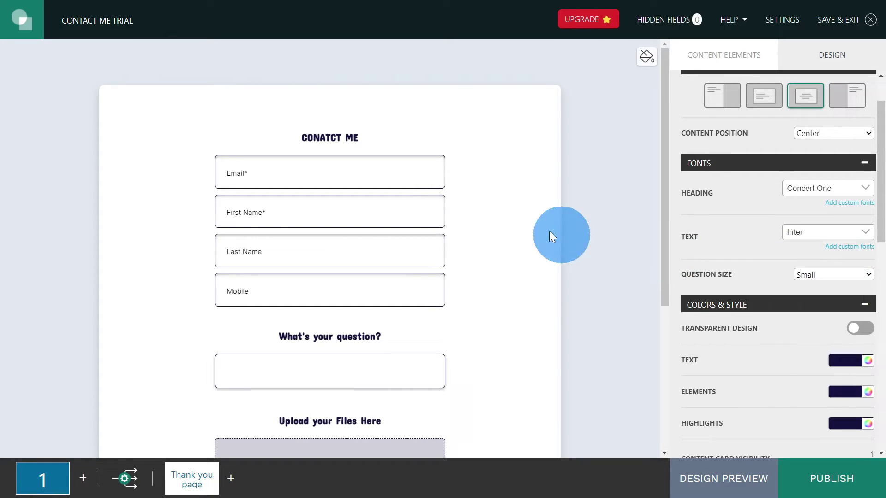
{"action": "left_click", "coordinate": [864, 191]}
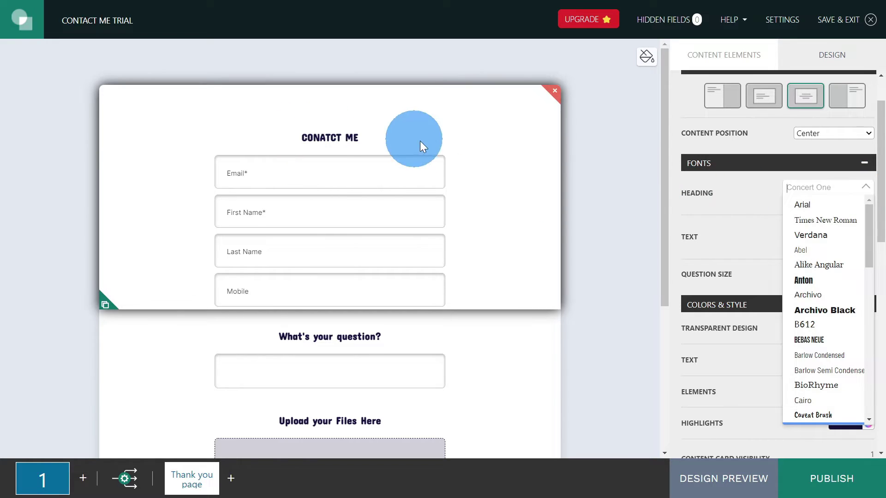
{"action": "scroll", "coordinate": [826, 268], "scroll_direction": "up", "scroll_amount": 2}
{"action": "left_click", "coordinate": [826, 259]}
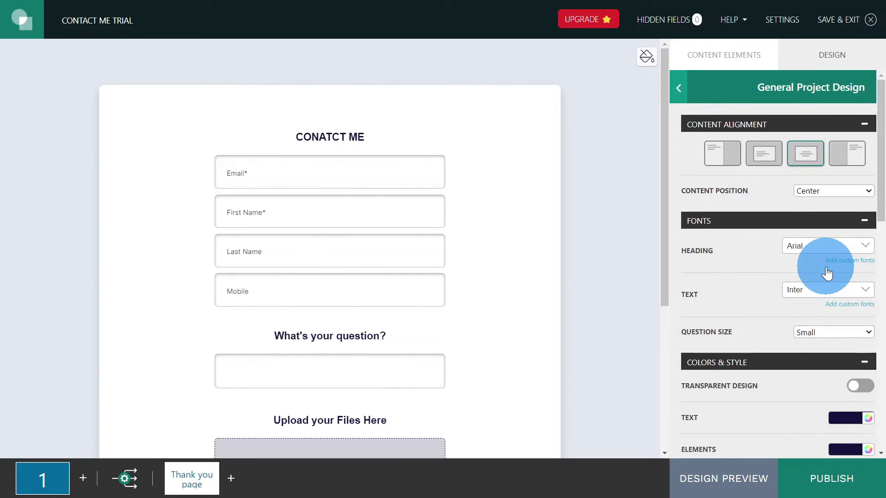
Set the project's heading font to B612 and its text font to Verdana
{"action": "left_click", "coordinate": [863, 245]}
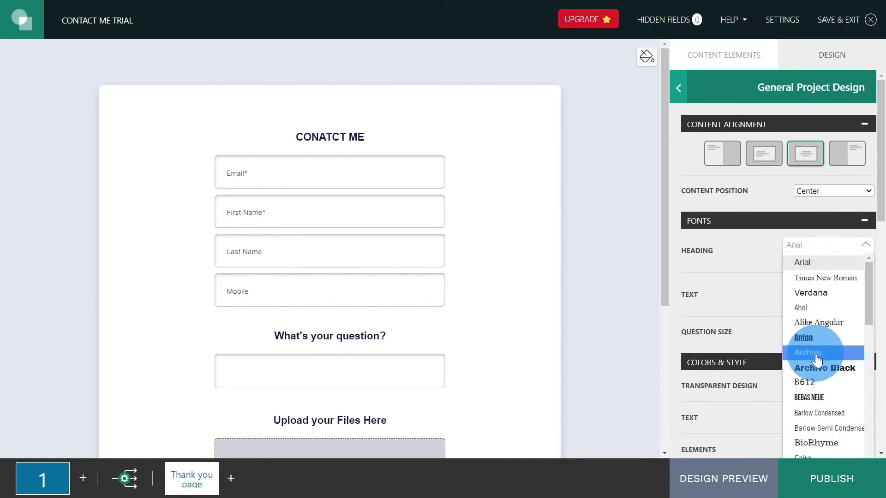
{"action": "left_click", "coordinate": [829, 383]}
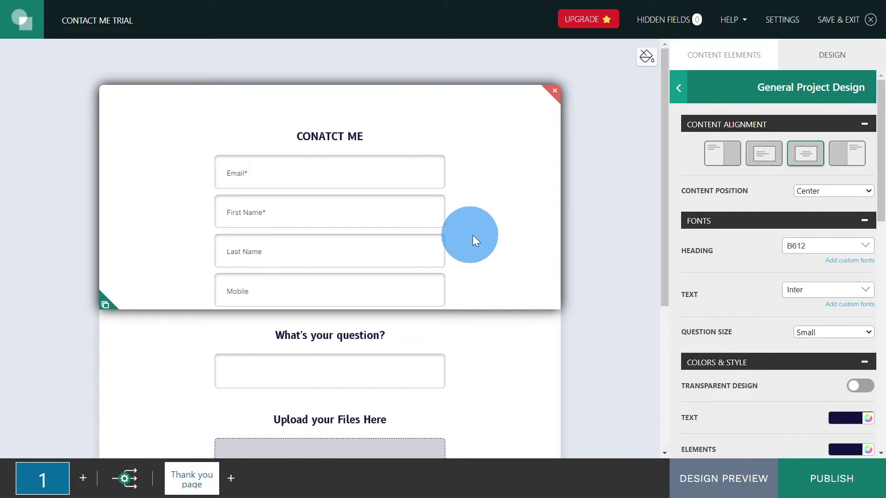
{"action": "left_click", "coordinate": [865, 288]}
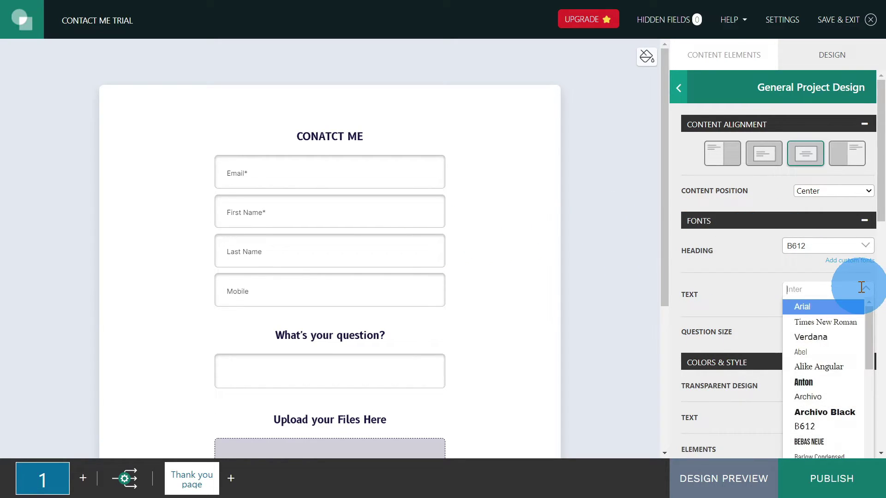
{"action": "left_click", "coordinate": [846, 337]}
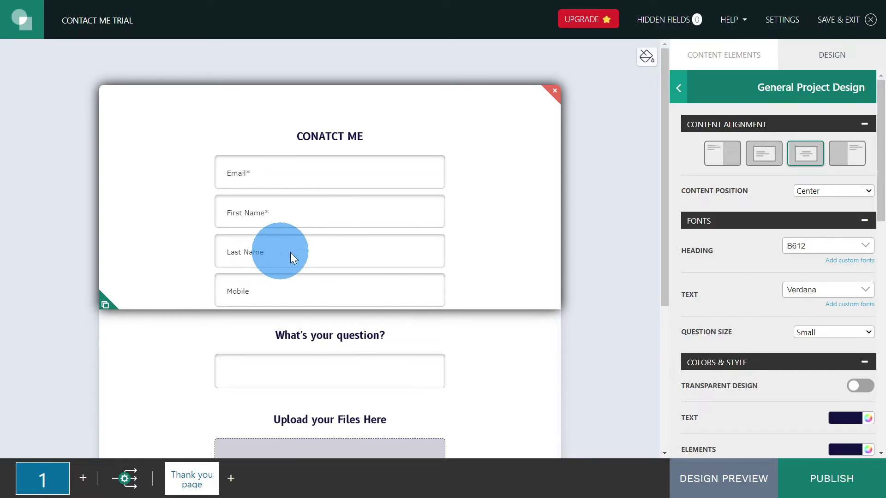
Set the project's text color to dark red #A22727
{"action": "scroll", "coordinate": [478, 284], "scroll_direction": "down", "scroll_amount": 5}
{"action": "scroll", "coordinate": [738, 317], "scroll_direction": "down", "scroll_amount": 3}
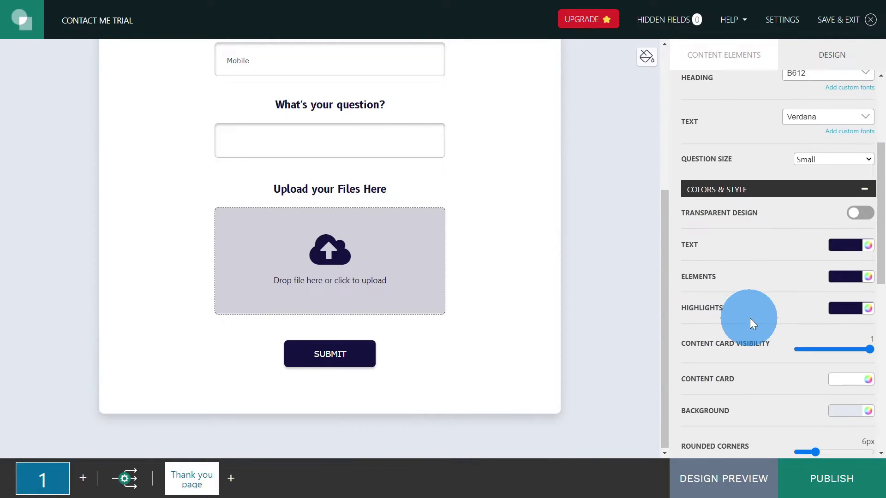
{"action": "left_click", "coordinate": [831, 245]}
{"action": "left_click", "coordinate": [778, 276]}
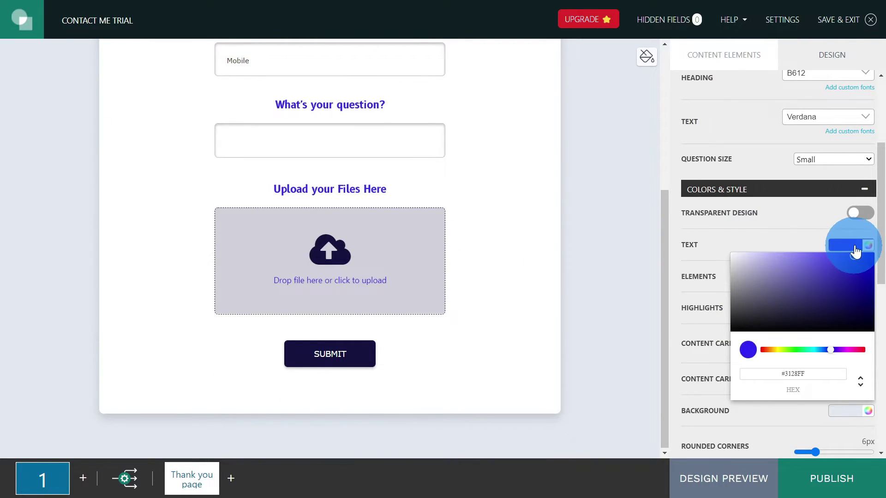
{"action": "left_click", "coordinate": [843, 285]}
{"action": "mouse_move", "coordinate": [766, 355]}
{"action": "left_mouse_down"}
{"action": "mouse_move", "coordinate": [869, 342]}
{"action": "mouse_move", "coordinate": [754, 355]}
{"action": "left_mouse_up"}
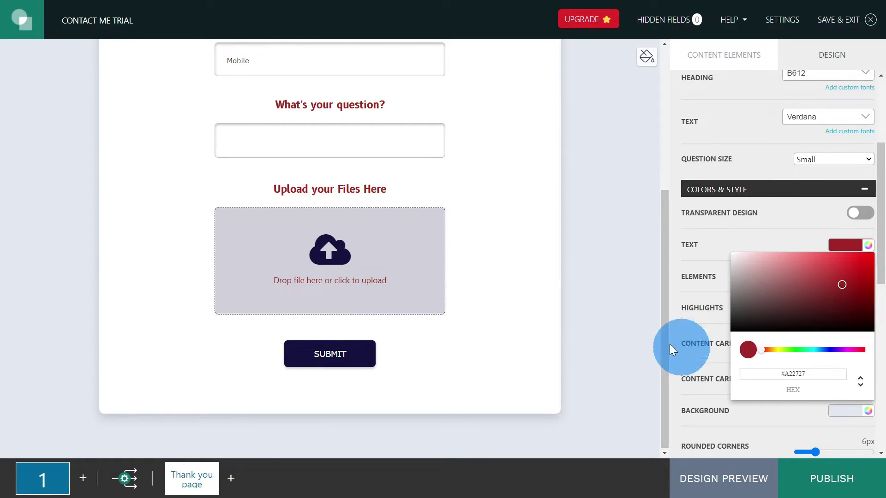
{"action": "left_click", "coordinate": [633, 332]}
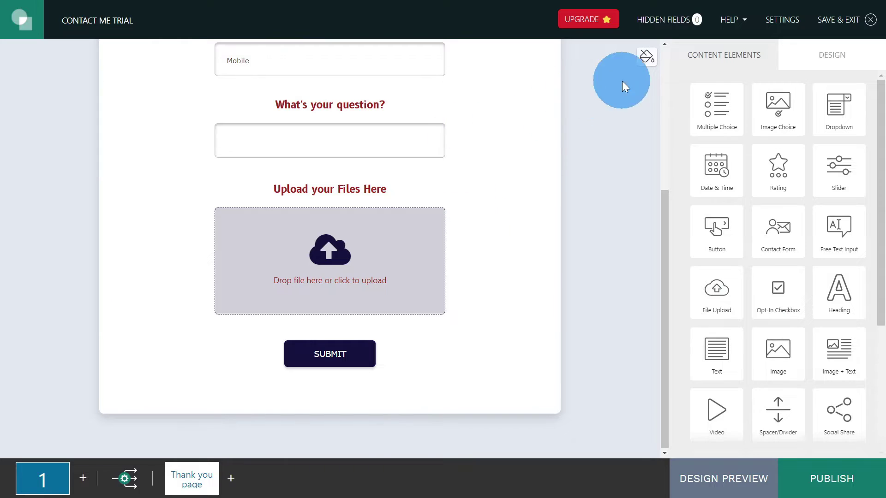
Reopen the project design settings and upload a purple gradient picture as the desktop background image
{"action": "left_click", "coordinate": [802, 57]}
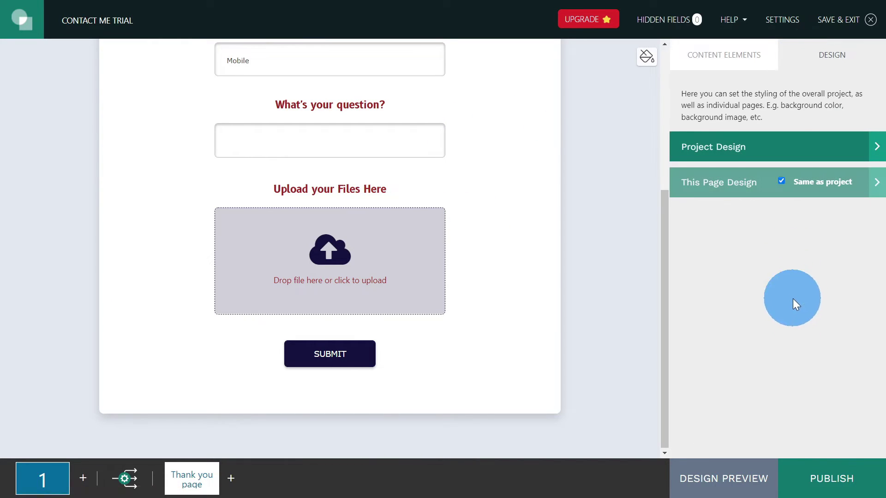
{"action": "left_click", "coordinate": [767, 137]}
{"action": "scroll", "coordinate": [756, 305], "scroll_direction": "down", "scroll_amount": 6}
{"action": "scroll", "coordinate": [756, 319], "scroll_direction": "down", "scroll_amount": 3}
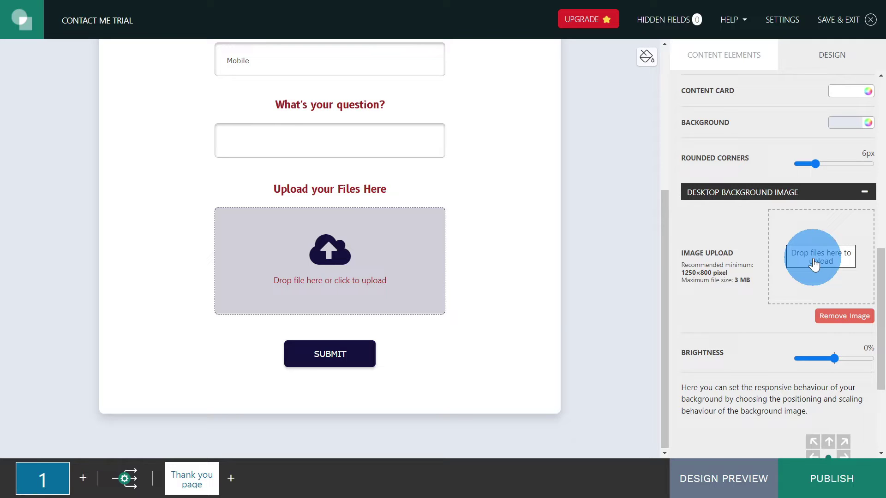
{"action": "left_click", "coordinate": [785, 259]}
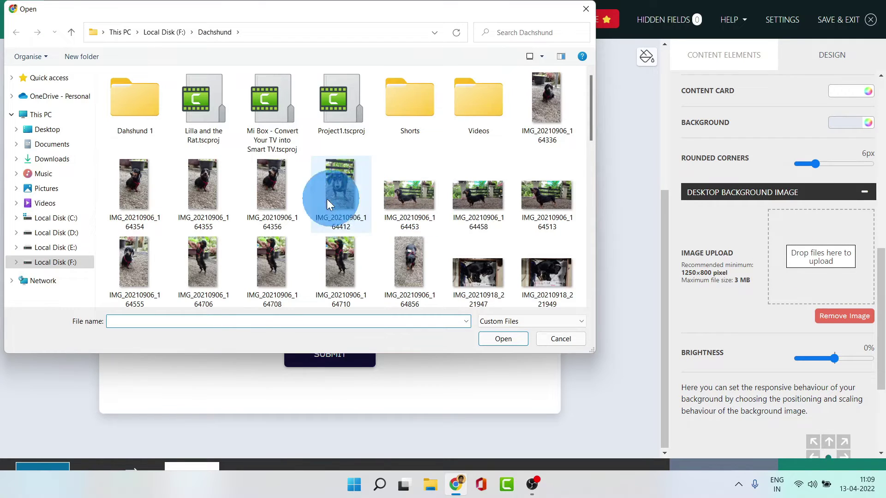
{"action": "double_click", "coordinate": [470, 174]}
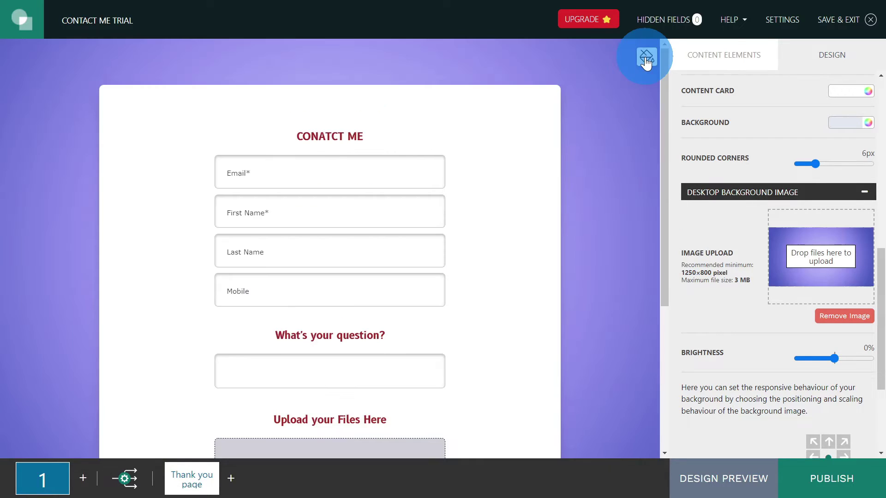
Review the form on its new background, along with the image alignment, scaling and mobile background settings
{"action": "scroll", "coordinate": [618, 245], "scroll_direction": "down", "scroll_amount": 2}
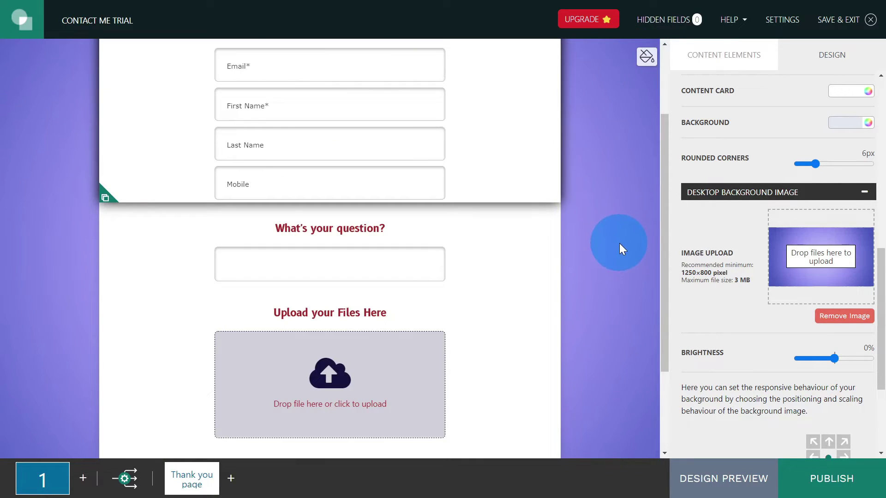
{"action": "scroll", "coordinate": [663, 178], "scroll_direction": "down", "scroll_amount": 3}
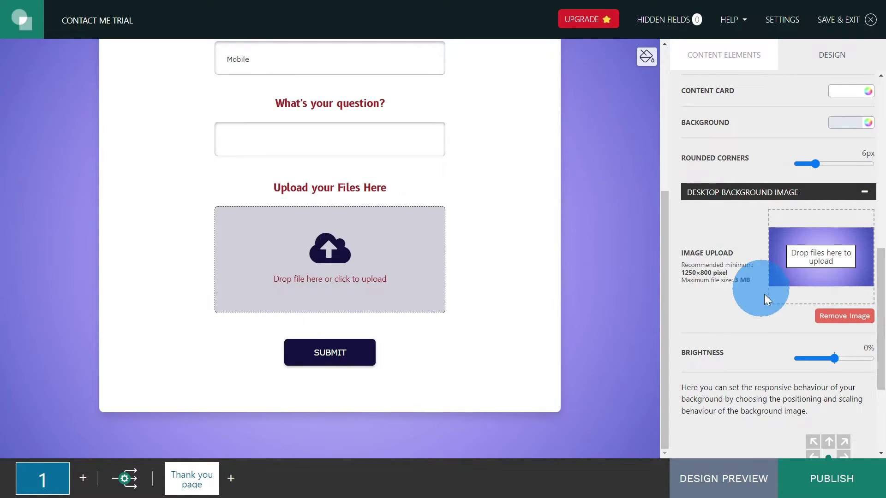
{"action": "scroll", "coordinate": [796, 300], "scroll_direction": "down", "scroll_amount": 2}
{"action": "scroll", "coordinate": [798, 301], "scroll_direction": "down", "scroll_amount": 1}
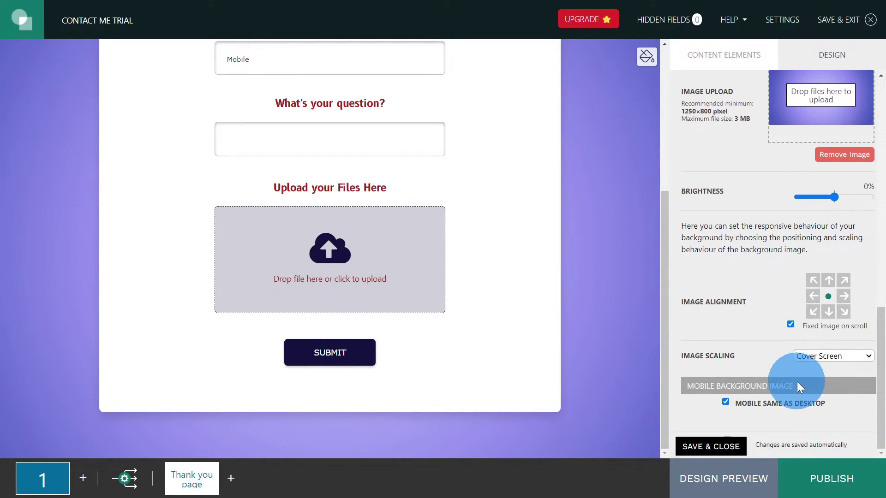
{"action": "scroll", "coordinate": [772, 230], "scroll_direction": "up", "scroll_amount": 6}
{"action": "scroll", "coordinate": [772, 231], "scroll_direction": "up", "scroll_amount": 5}
{"action": "scroll", "coordinate": [444, 235], "scroll_direction": "up", "scroll_amount": 5}
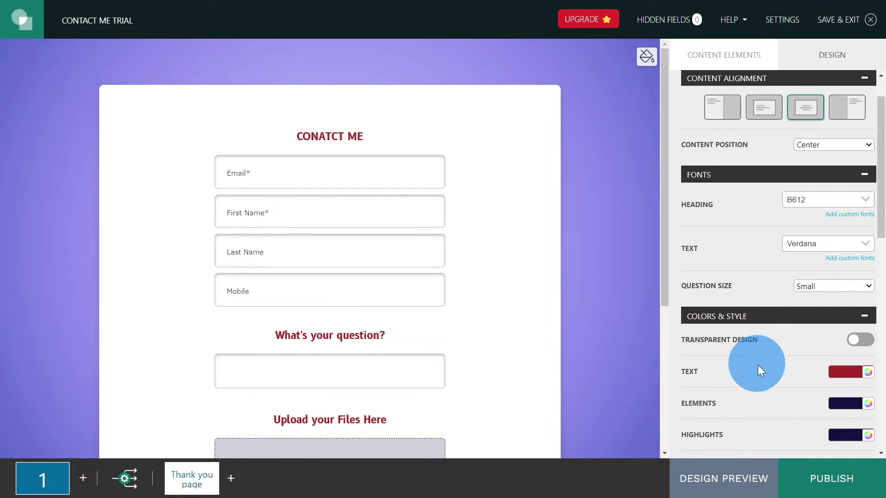
Proceed to publishing the form and check the project name and project domain in its general settings
{"action": "left_click", "coordinate": [855, 493]}
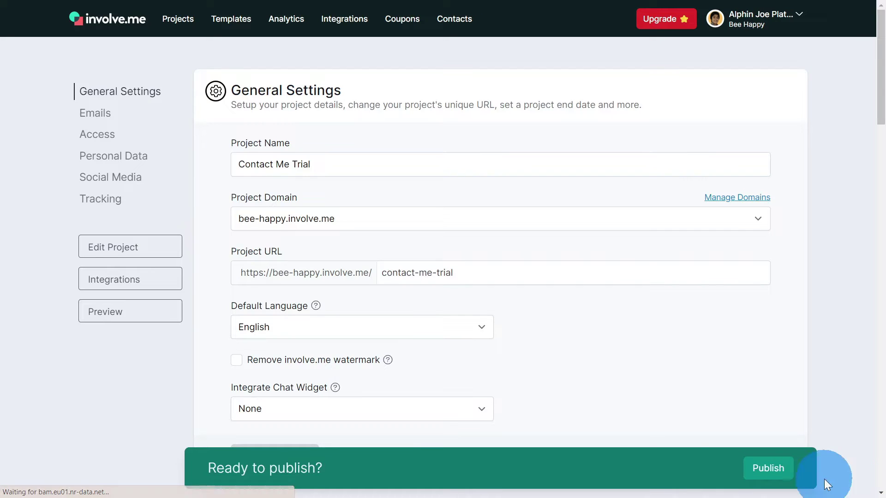
{"action": "left_click", "coordinate": [307, 173]}
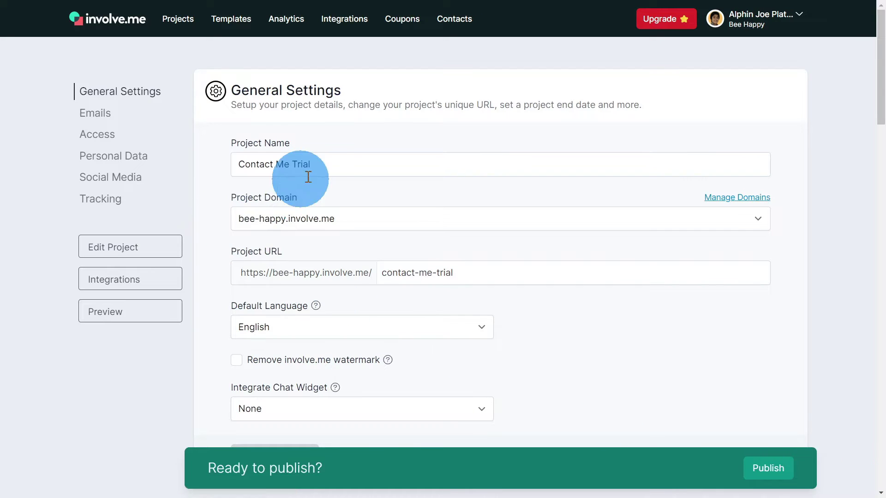
{"action": "left_click", "coordinate": [333, 169]}
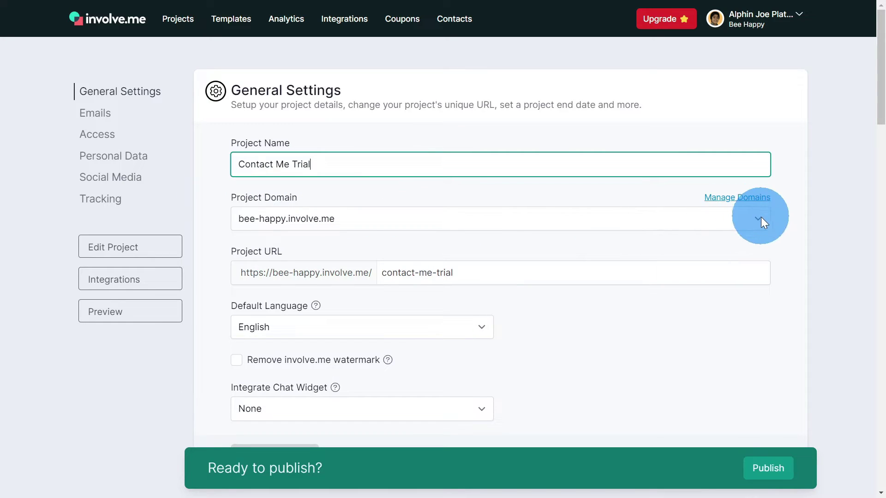
{"action": "left_click", "coordinate": [478, 222]}
{"action": "left_click", "coordinate": [478, 221]}
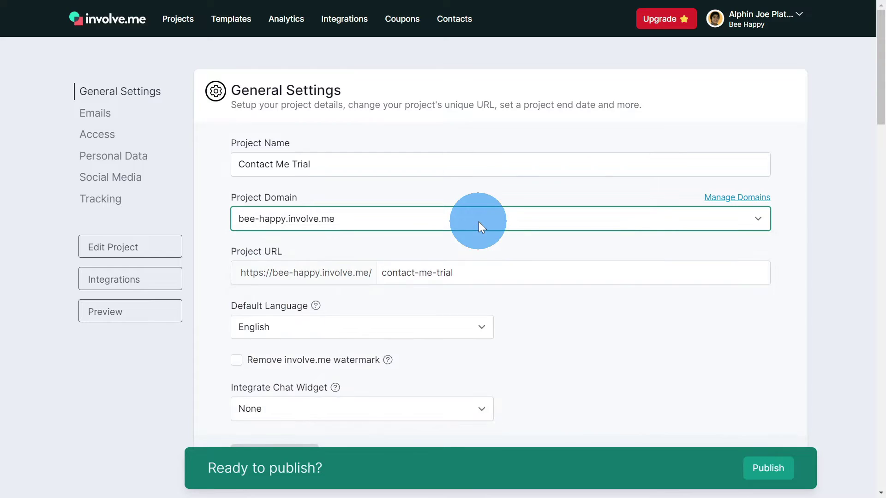
Check the available project domains and the project URL in the general settings
{"action": "left_click", "coordinate": [475, 213]}
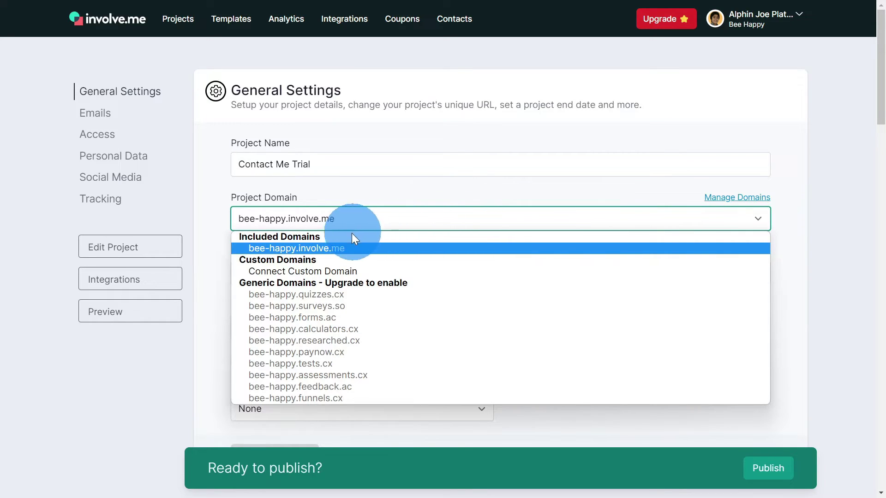
{"action": "left_click", "coordinate": [324, 277]}
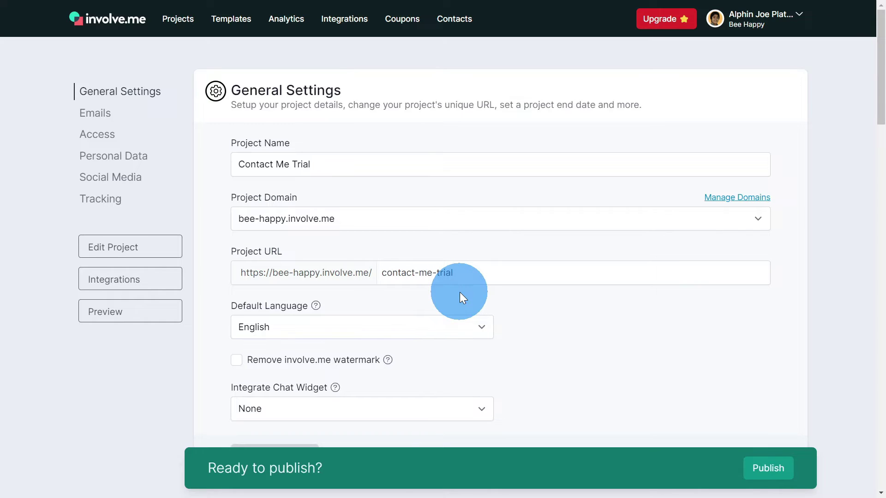
{"action": "left_click", "coordinate": [484, 273]}
{"action": "left_click", "coordinate": [536, 305]}
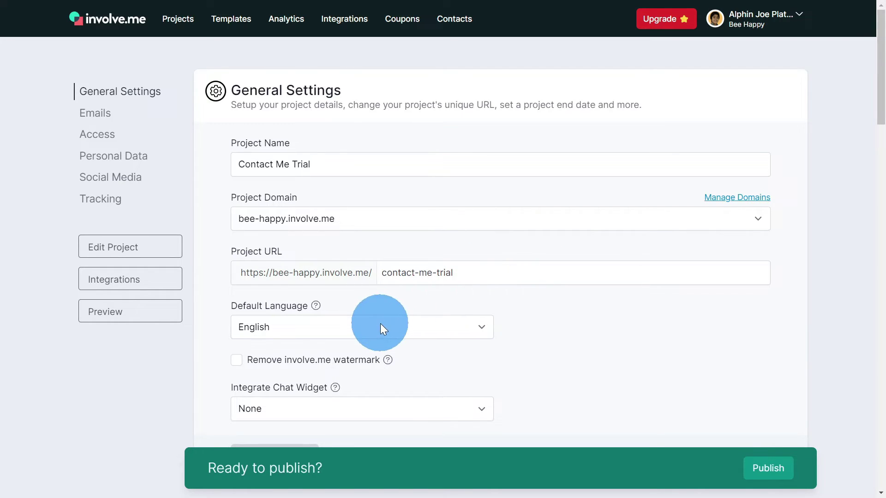
Review the project's email notification, access, personal data, social media sharing and tracking settings
{"action": "scroll", "coordinate": [380, 323], "scroll_direction": "down", "scroll_amount": 5}
{"action": "scroll", "coordinate": [408, 309], "scroll_direction": "down", "scroll_amount": 2}
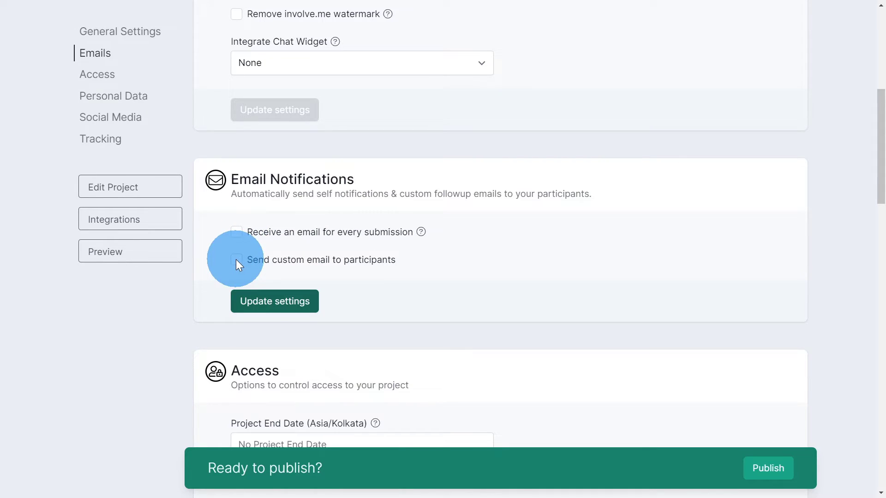
{"action": "scroll", "coordinate": [326, 260], "scroll_direction": "down", "scroll_amount": 2}
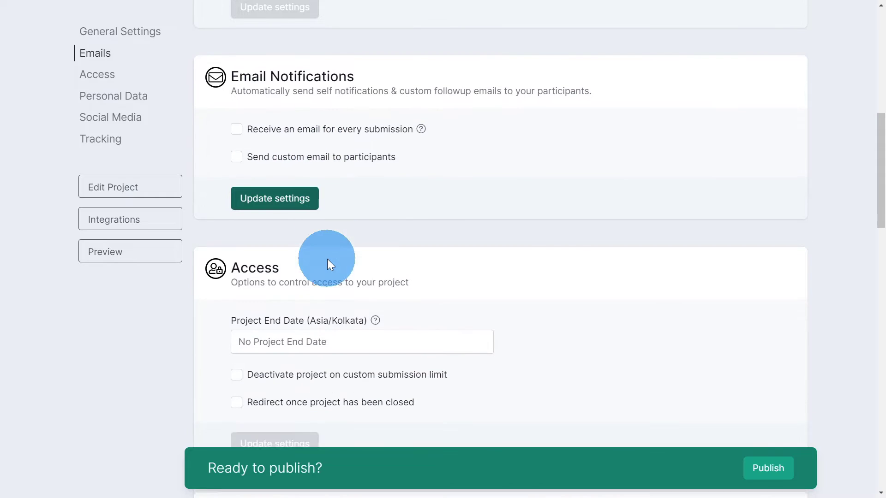
{"action": "scroll", "coordinate": [328, 261], "scroll_direction": "down", "scroll_amount": 3}
{"action": "scroll", "coordinate": [382, 267], "scroll_direction": "up", "scroll_amount": 1}
{"action": "scroll", "coordinate": [190, 289], "scroll_direction": "down", "scroll_amount": 10}
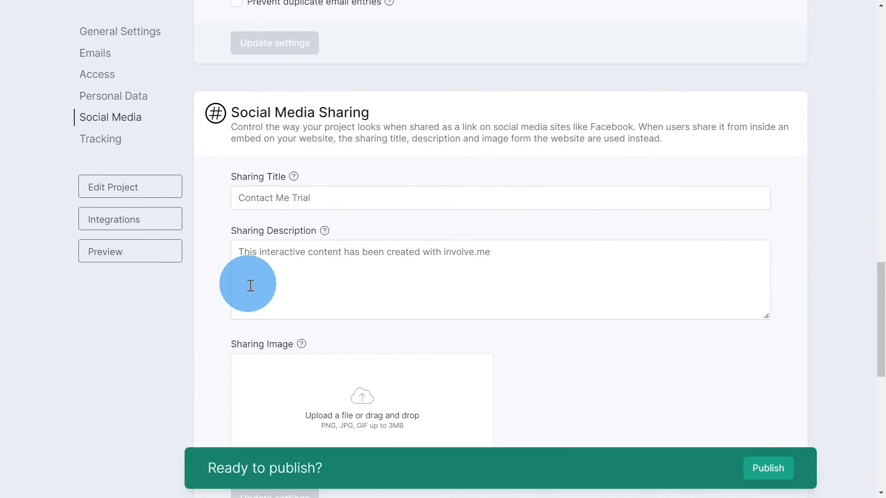
{"action": "scroll", "coordinate": [254, 291], "scroll_direction": "down", "scroll_amount": 10}
{"action": "scroll", "coordinate": [254, 289], "scroll_direction": "up", "scroll_amount": 14}
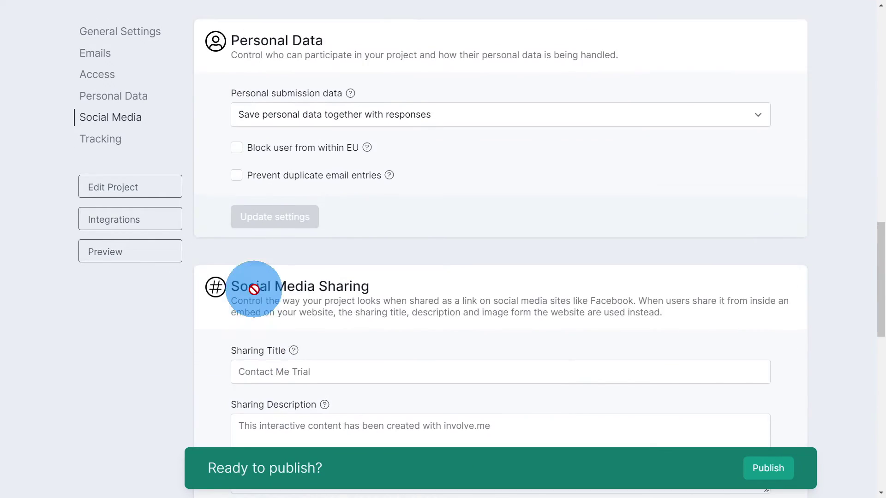
{"action": "scroll", "coordinate": [254, 289], "scroll_direction": "up", "scroll_amount": 10}
{"action": "scroll", "coordinate": [257, 287], "scroll_direction": "down", "scroll_amount": 20}
{"action": "left_click", "coordinate": [271, 169]}
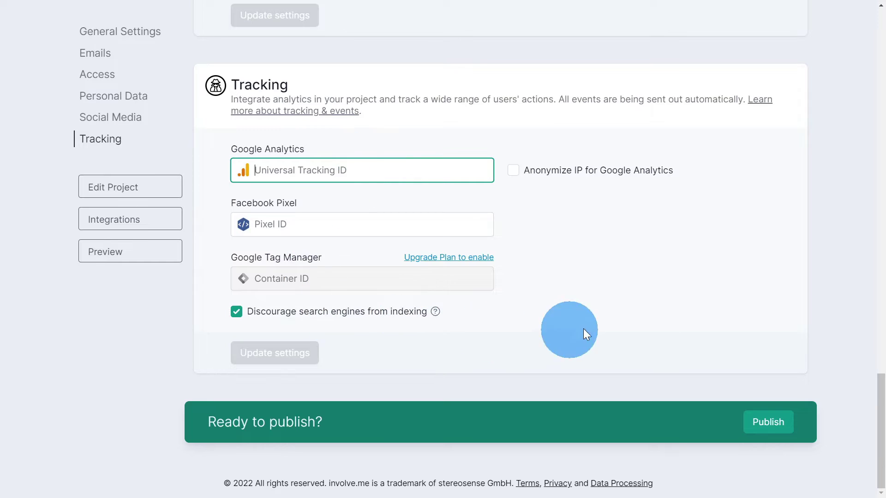
Publish the Contact Me Trial project and copy its full project URL
{"action": "left_click", "coordinate": [769, 423]}
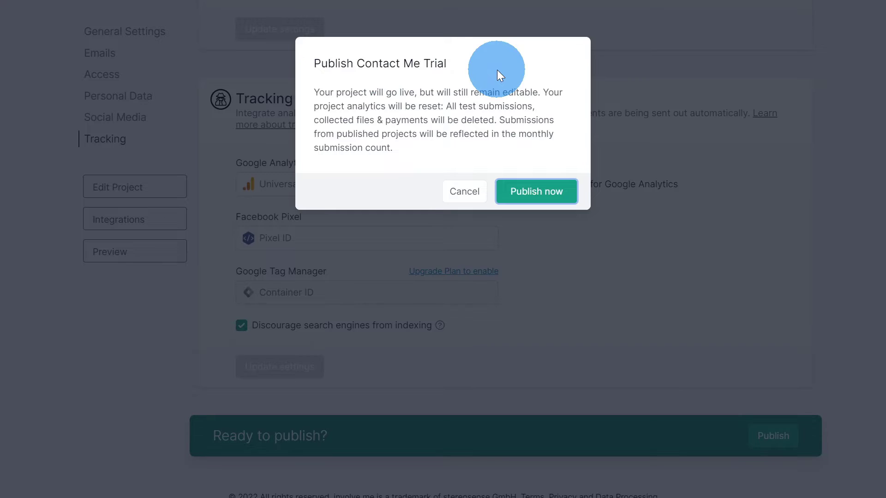
{"action": "left_click", "coordinate": [534, 196]}
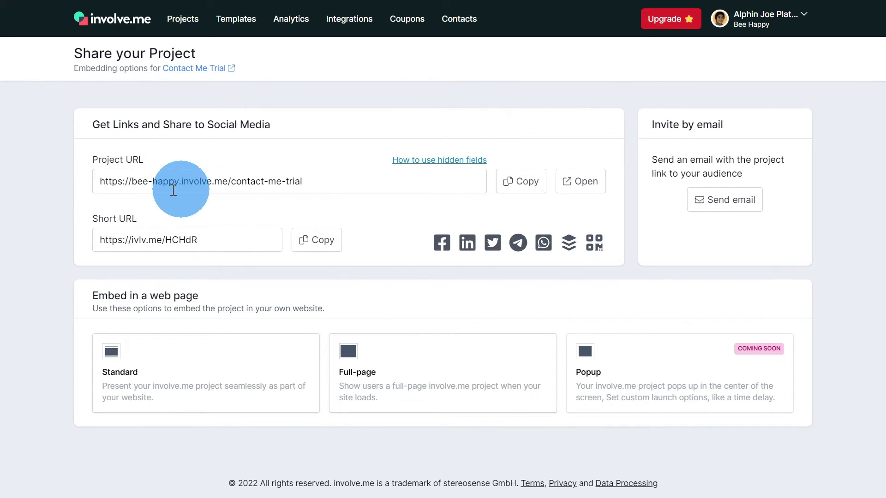
{"action": "left_click", "coordinate": [517, 180]}
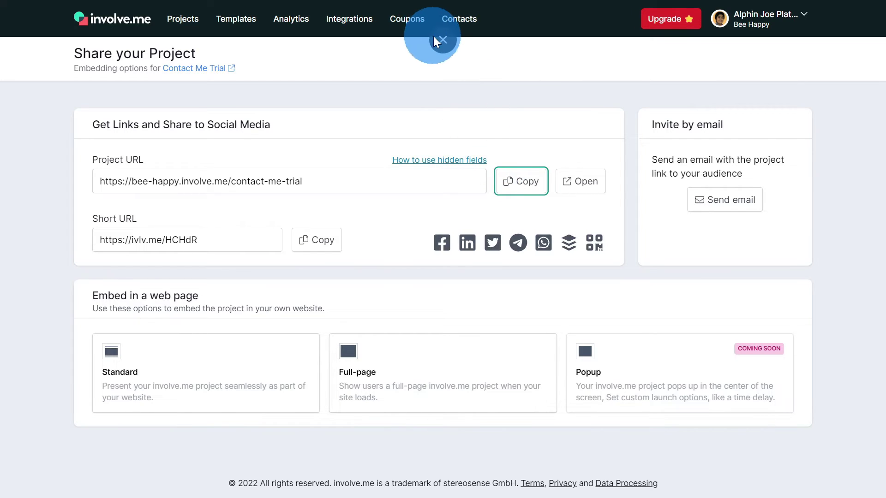
{"action": "left_click", "coordinate": [433, 36]}
{"action": "left_click", "coordinate": [98, 9]}
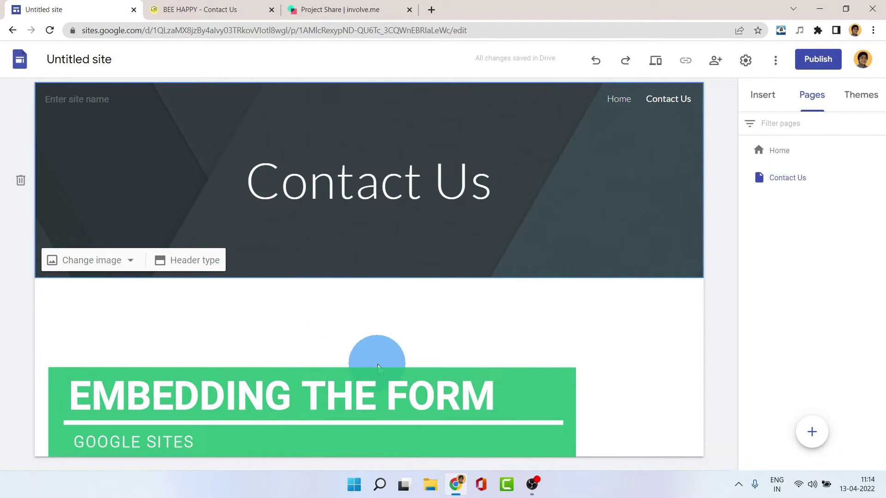
{"action": "double_click", "coordinate": [377, 364]}
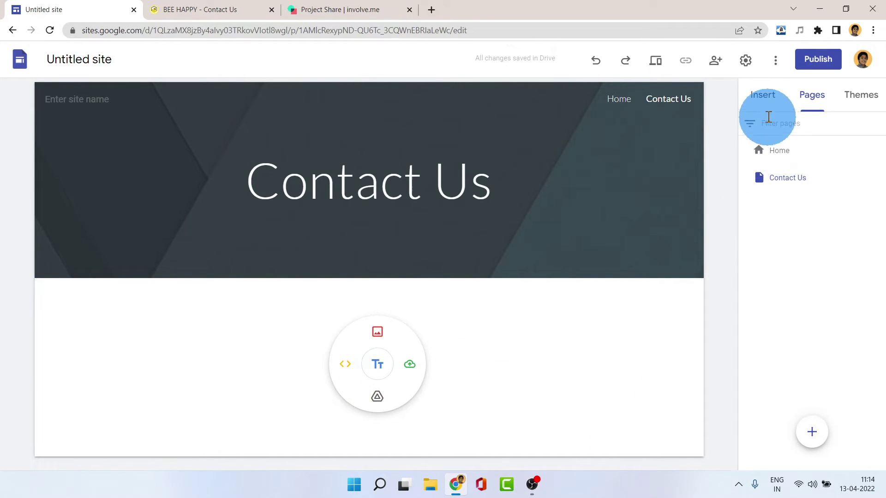
{"action": "left_click", "coordinate": [763, 96]}
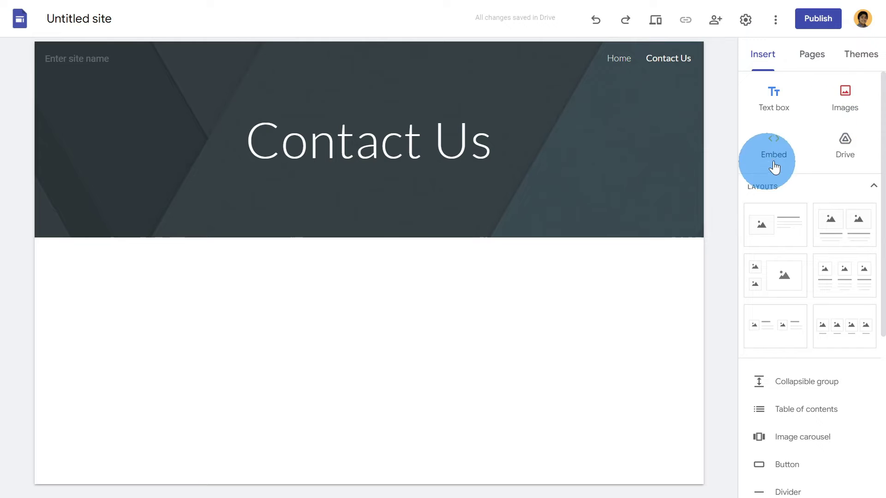
{"action": "scroll", "coordinate": [777, 176], "scroll_direction": "down", "scroll_amount": 5}
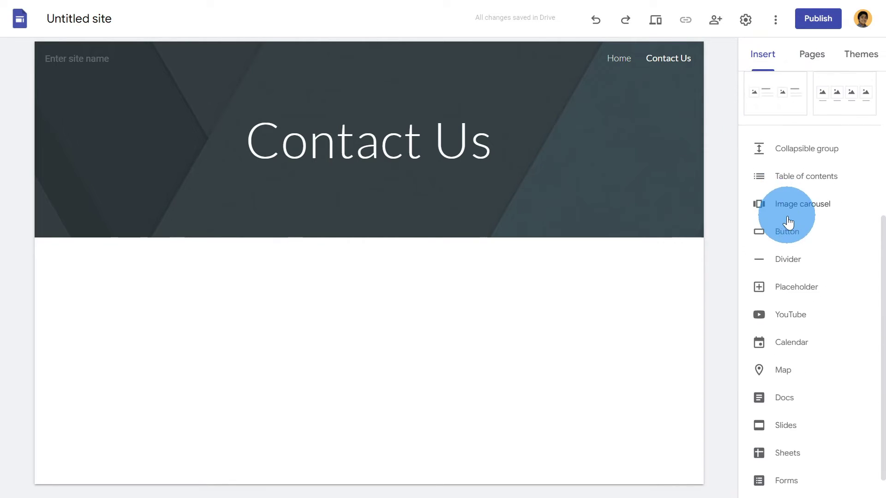
{"action": "scroll", "coordinate": [807, 247], "scroll_direction": "up", "scroll_amount": 5}
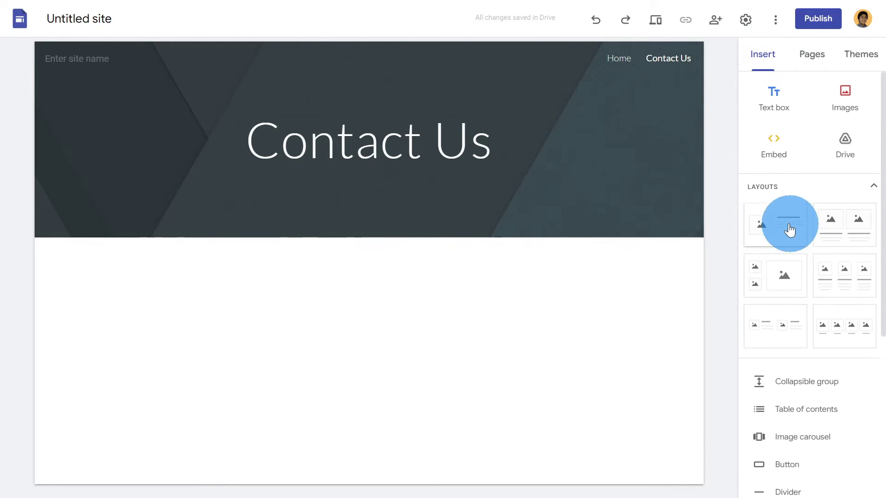
{"action": "left_click", "coordinate": [774, 142]}
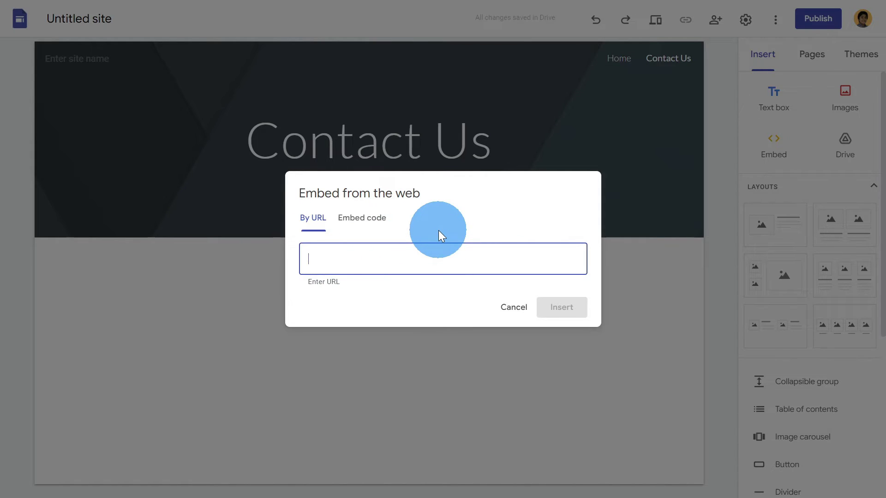
{"action": "key", "text": "ctrl+v"}
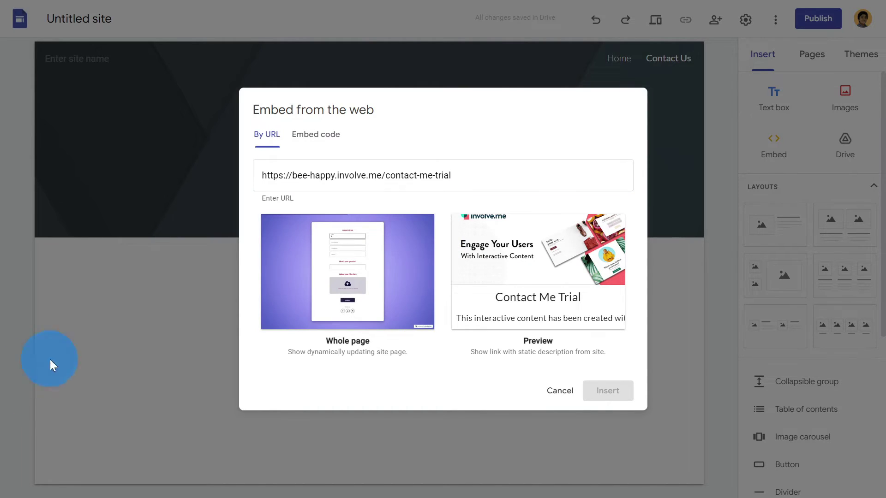
{"action": "left_click", "coordinate": [331, 255]}
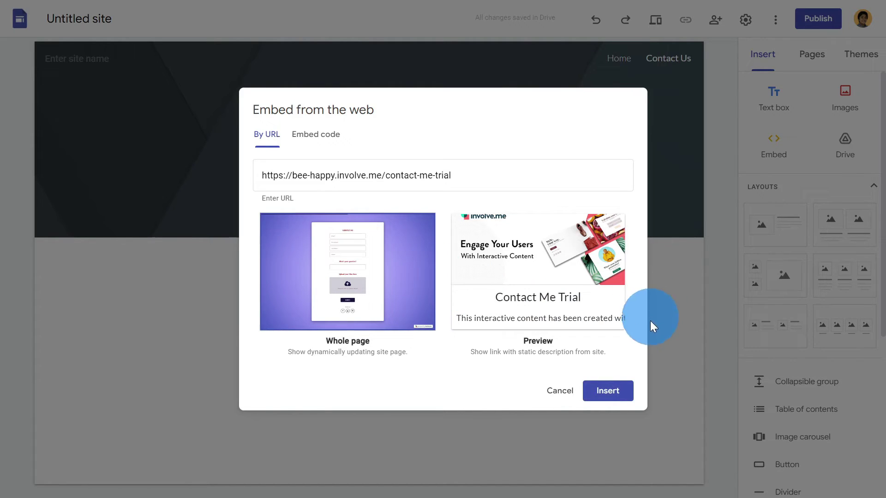
{"action": "left_click", "coordinate": [615, 392]}
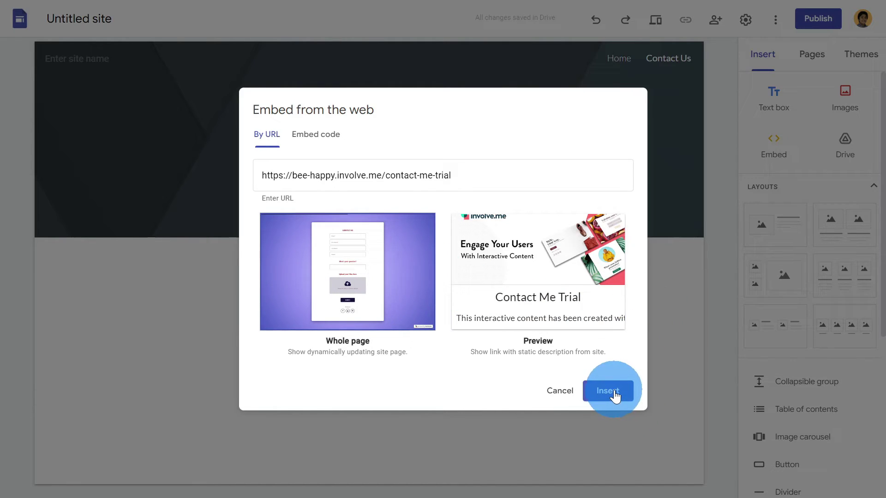
{"action": "left_click", "coordinate": [616, 393]}
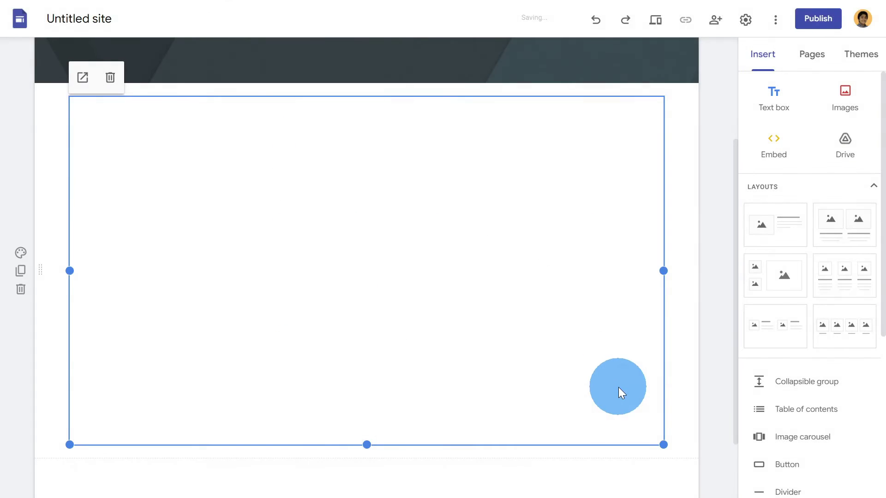
Increase the embedded form's height until it fits from its heading to the social icons without an inner scrollbar
{"action": "left_click", "coordinate": [346, 242]}
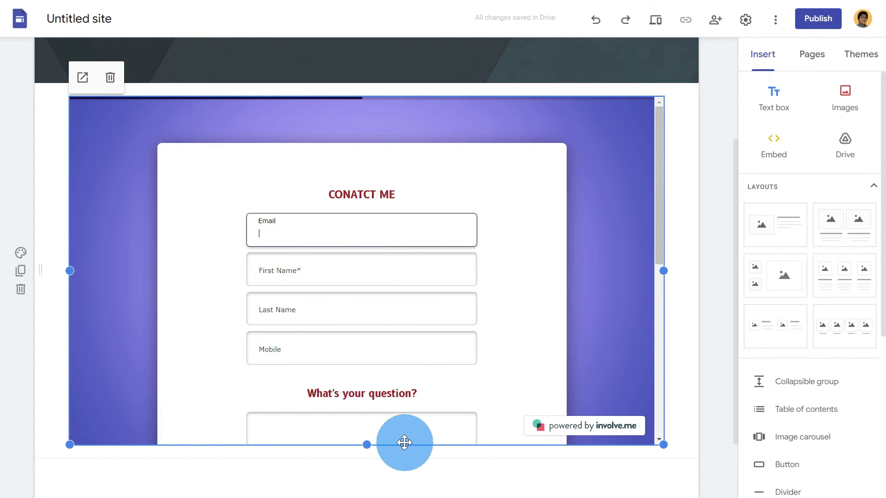
{"action": "left_click_drag", "start_coordinate": [367, 445], "coordinate": [369, 467]}
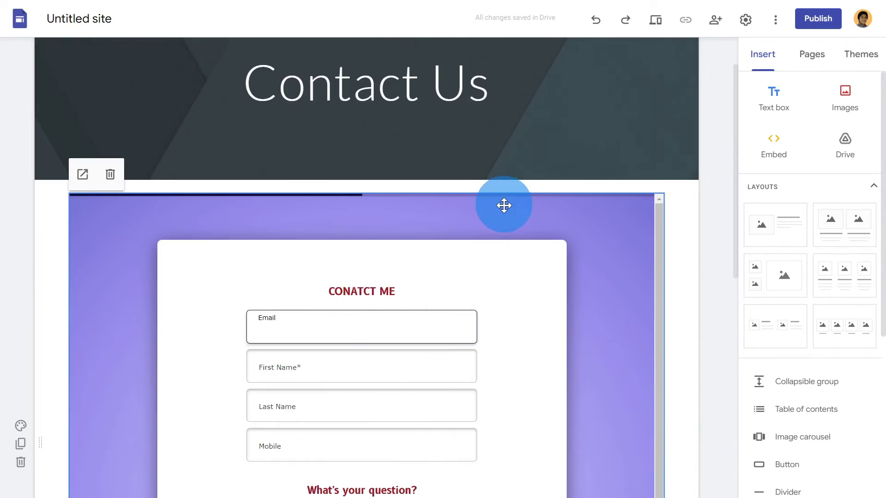
{"action": "scroll", "coordinate": [499, 209], "scroll_direction": "down", "scroll_amount": 7}
{"action": "scroll", "coordinate": [500, 209], "scroll_direction": "down", "scroll_amount": 3}
{"action": "mouse_move", "coordinate": [367, 366]}
{"action": "left_mouse_down"}
{"action": "mouse_move", "coordinate": [363, 412]}
{"action": "mouse_move", "coordinate": [368, 382]}
{"action": "mouse_move", "coordinate": [352, 364]}
{"action": "mouse_move", "coordinate": [371, 366]}
{"action": "left_mouse_up"}
{"action": "scroll", "coordinate": [73, 368], "scroll_direction": "up", "scroll_amount": 3}
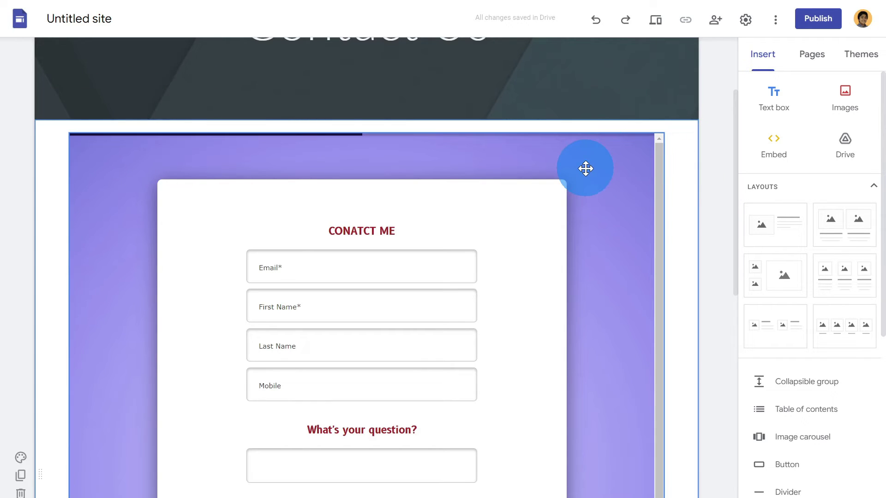
{"action": "scroll", "coordinate": [586, 169], "scroll_direction": "down", "scroll_amount": 4}
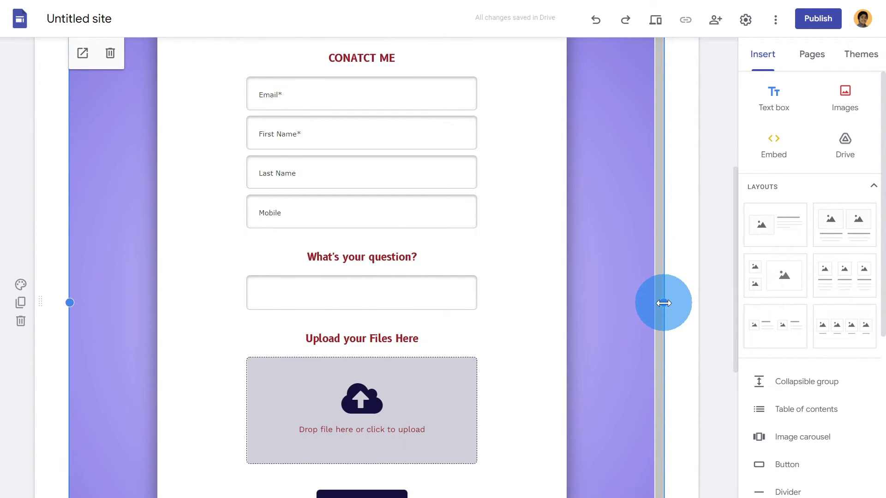
{"action": "scroll", "coordinate": [660, 302], "scroll_direction": "down", "scroll_amount": 6}
{"action": "left_click_drag", "start_coordinate": [370, 363], "coordinate": [567, 276]}
{"action": "scroll", "coordinate": [577, 267], "scroll_direction": "up", "scroll_amount": 11}
{"action": "scroll", "coordinate": [612, 207], "scroll_direction": "down", "scroll_amount": 1}
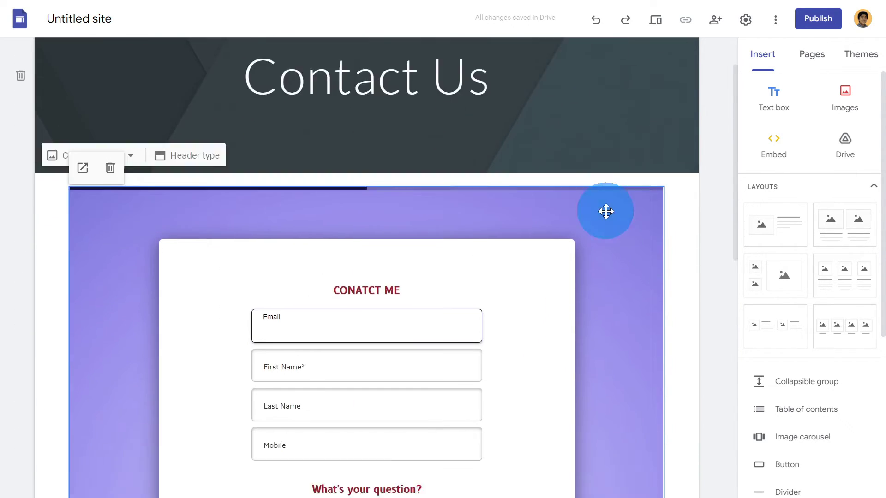
{"action": "scroll", "coordinate": [606, 212], "scroll_direction": "down", "scroll_amount": 6}
{"action": "scroll", "coordinate": [614, 240], "scroll_direction": "down", "scroll_amount": 4}
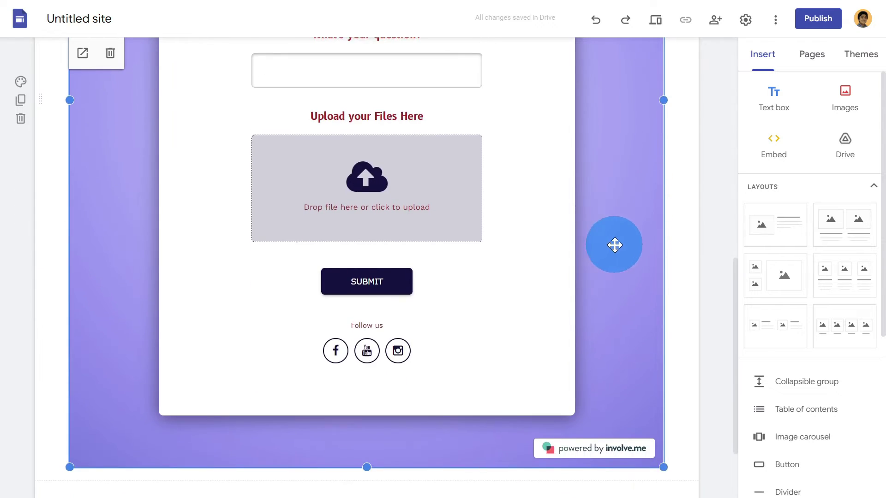
Preview the Contact Us page in large screen and phone sizes, looking through the embedded form in each
{"action": "left_click", "coordinate": [655, 29]}
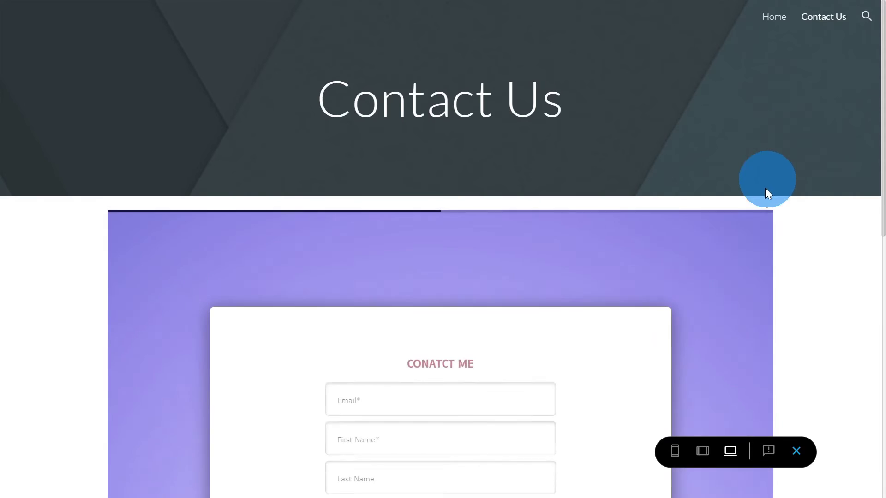
{"action": "scroll", "coordinate": [485, 335], "scroll_direction": "down", "scroll_amount": 3}
{"action": "scroll", "coordinate": [489, 337], "scroll_direction": "down", "scroll_amount": 8}
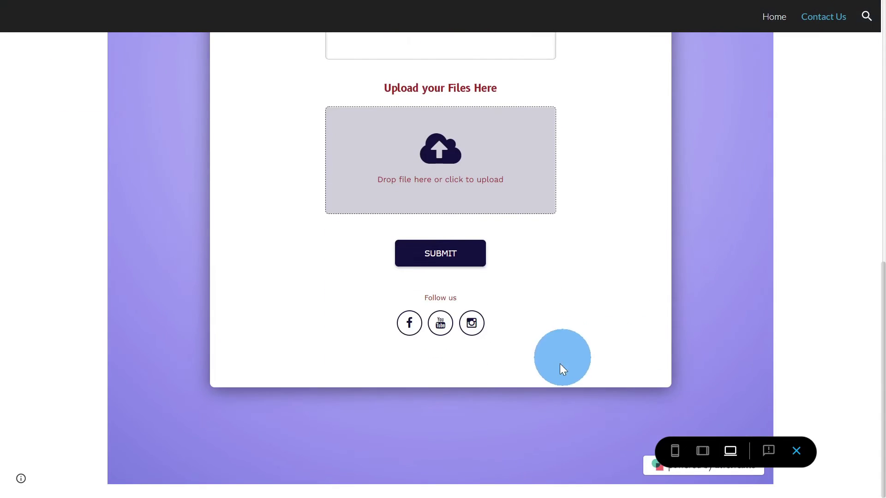
{"action": "left_click", "coordinate": [674, 452]}
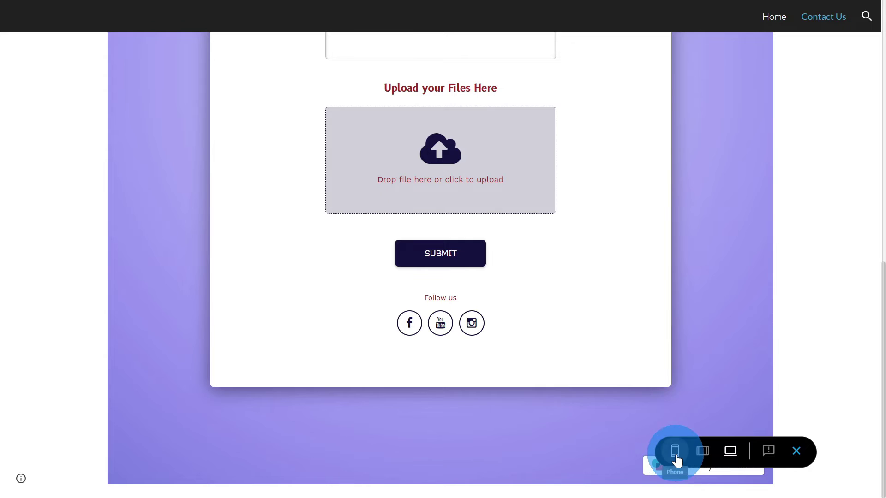
{"action": "scroll", "coordinate": [484, 257], "scroll_direction": "up", "scroll_amount": 1}
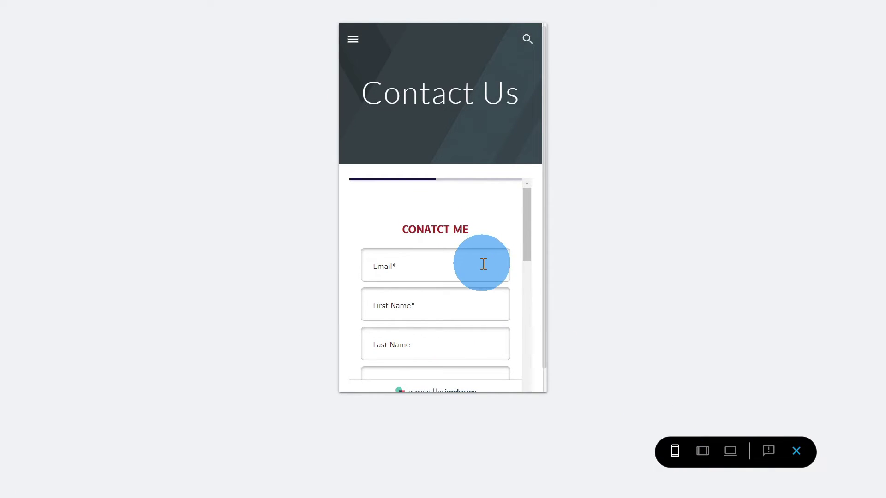
{"action": "left_click_drag", "start_coordinate": [530, 244], "coordinate": [617, 432]}
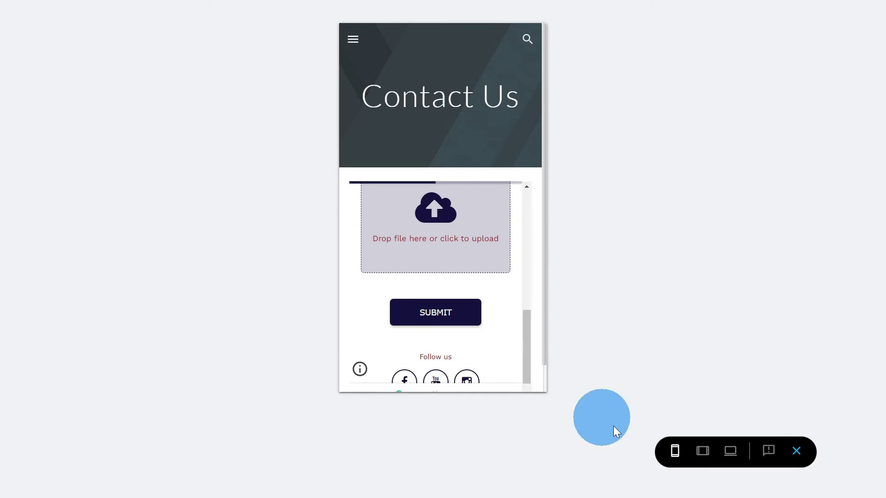
Preview the page in tablet size and check the embedded form, including its email and first name fields
{"action": "left_click", "coordinate": [701, 452]}
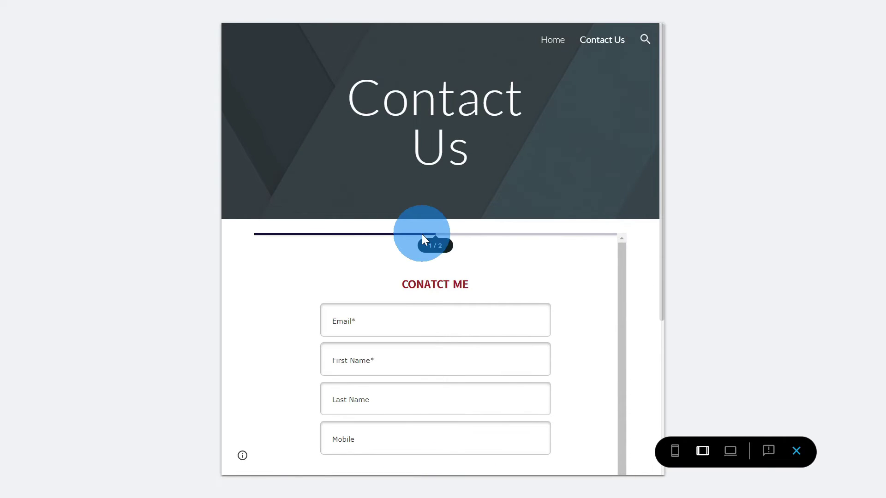
{"action": "scroll", "coordinate": [484, 277], "scroll_direction": "down", "scroll_amount": 5}
{"action": "scroll", "coordinate": [494, 304], "scroll_direction": "down", "scroll_amount": 3}
{"action": "scroll", "coordinate": [451, 261], "scroll_direction": "up", "scroll_amount": 10}
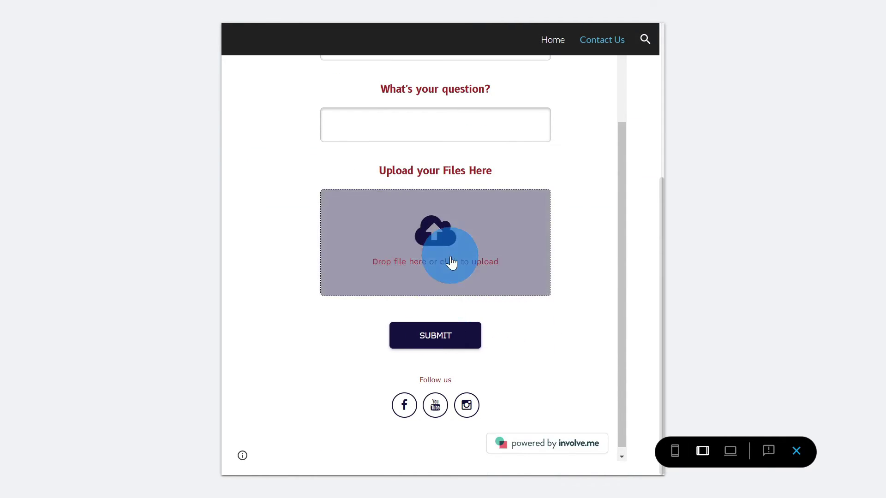
{"action": "left_click", "coordinate": [404, 264]}
{"action": "left_click", "coordinate": [350, 292]}
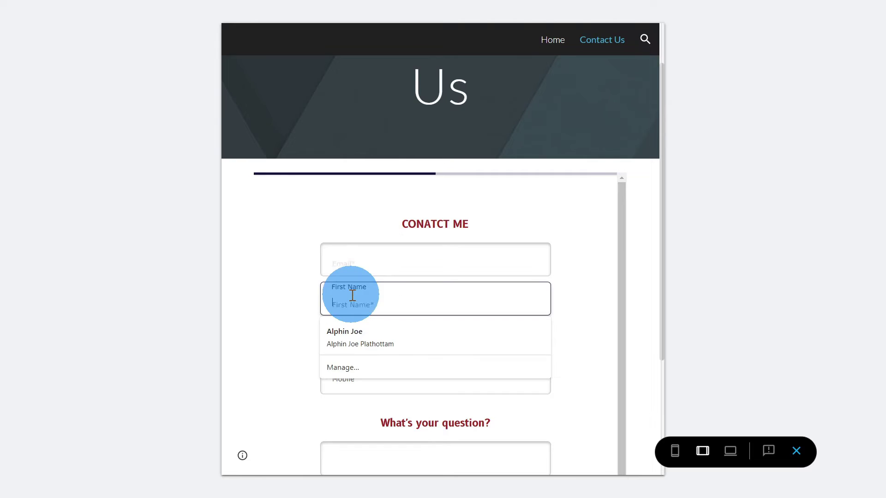
Fill the embedded form's email and name fields from the saved autofill entry and enter the question "HI, I want a Video on How to create a Google Form"
{"action": "left_click", "coordinate": [362, 336]}
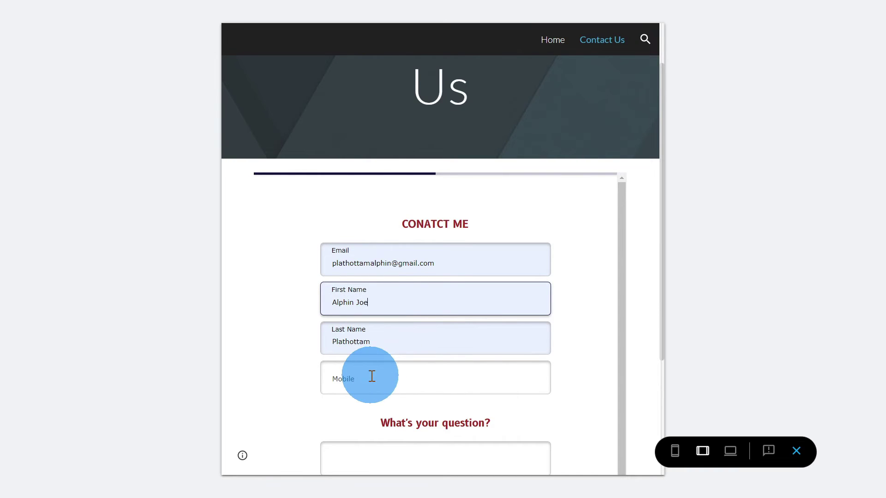
{"action": "scroll", "coordinate": [393, 373], "scroll_direction": "down", "scroll_amount": 3}
{"action": "left_click", "coordinate": [406, 355]}
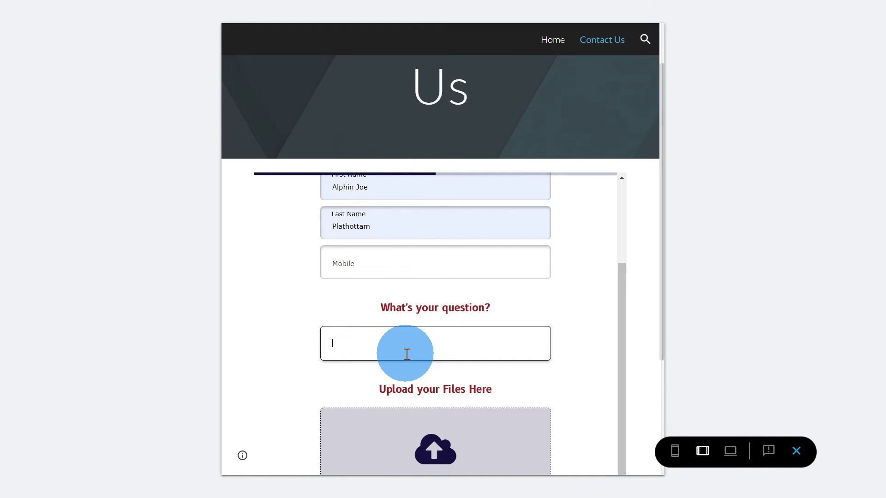
{"action": "type", "text": "HI, I want a Video on How to create a Google Form"}
{"action": "scroll", "coordinate": [405, 307], "scroll_direction": "up", "scroll_amount": 2}
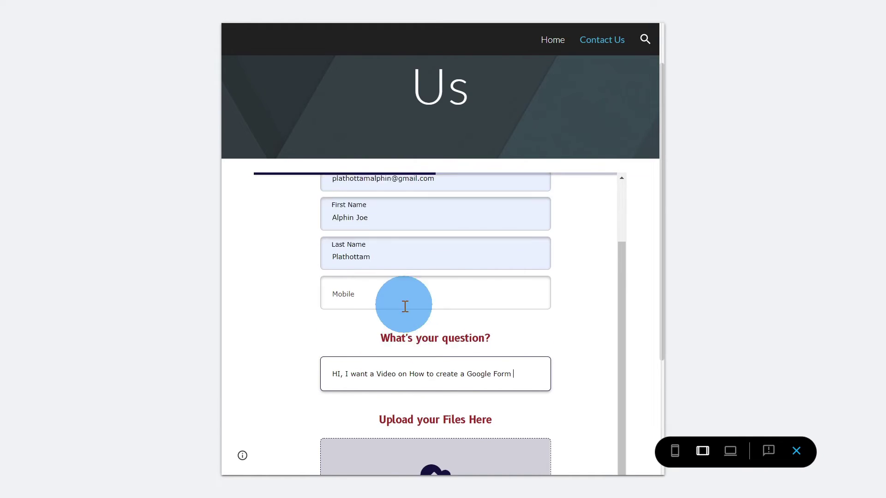
Check the file upload area and social links at the end of the embedded form and submit the test response
{"action": "scroll", "coordinate": [394, 293], "scroll_direction": "down", "scroll_amount": 4}
{"action": "scroll", "coordinate": [402, 405], "scroll_direction": "down", "scroll_amount": 4}
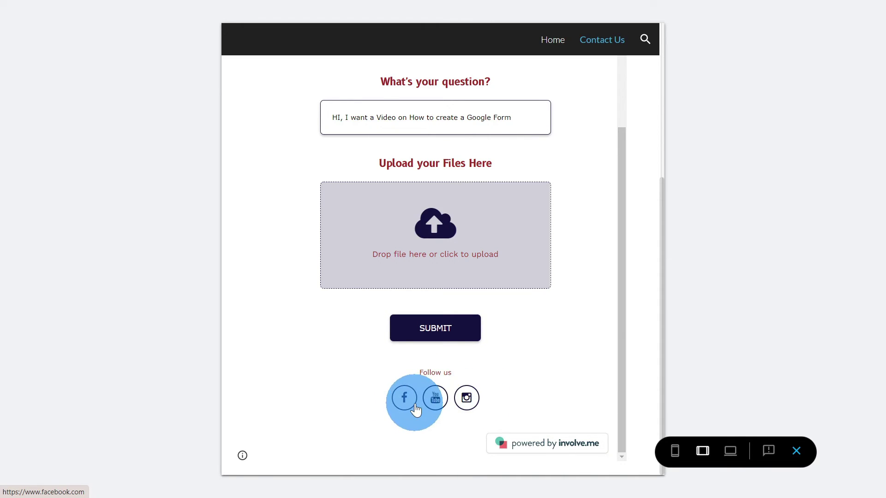
{"action": "left_click", "coordinate": [450, 330]}
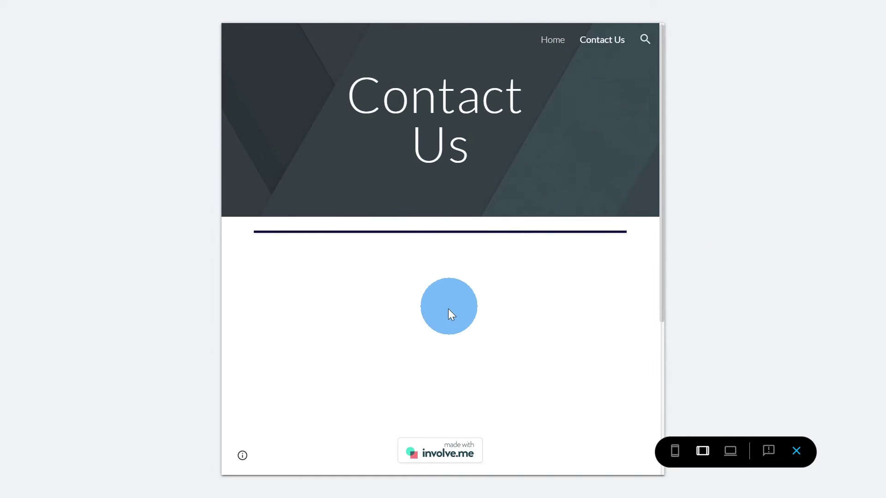
Switch from the Google Sites preview to the involve.me project share page
{"action": "left_click", "coordinate": [442, 38]}
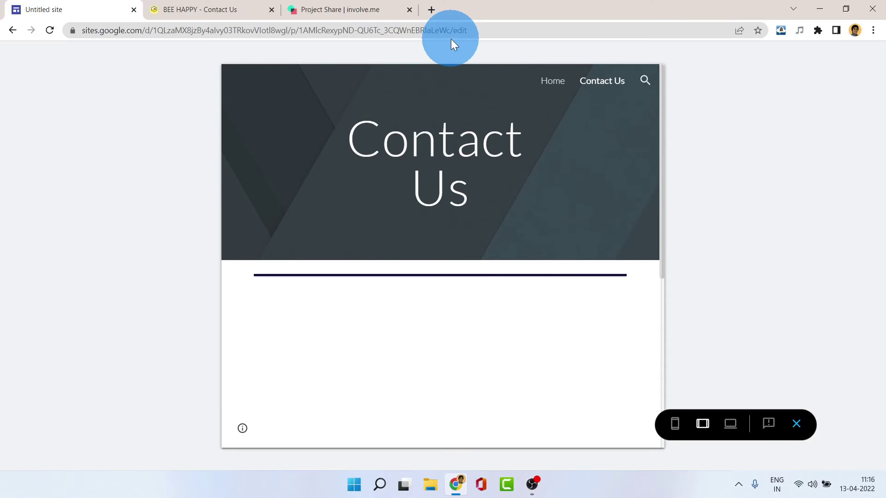
{"action": "left_click", "coordinate": [332, 9]}
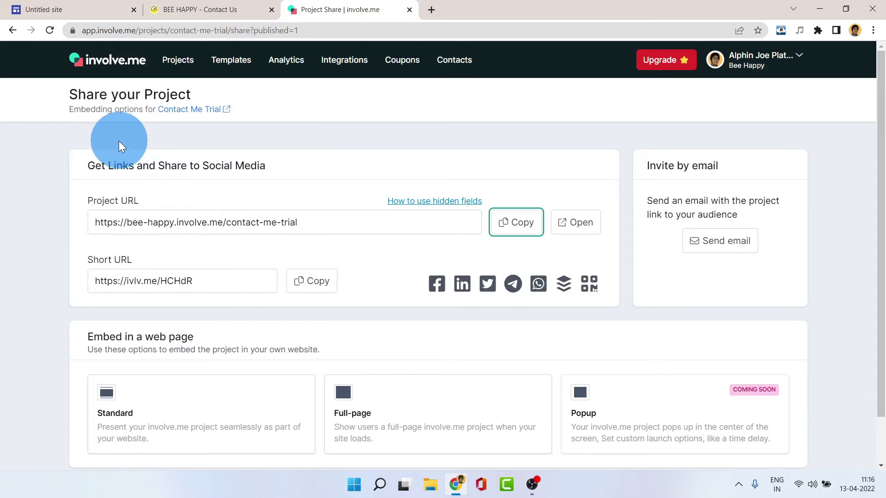